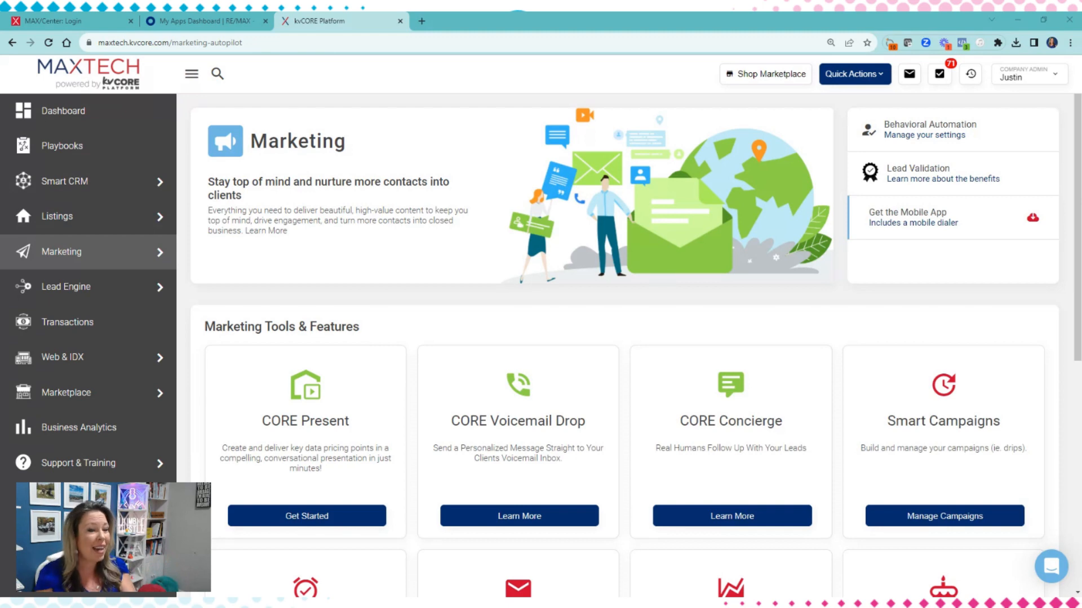
Open the Smart Campaigns management page from the marketing tools and show its templates
mouse_move(20, 250)
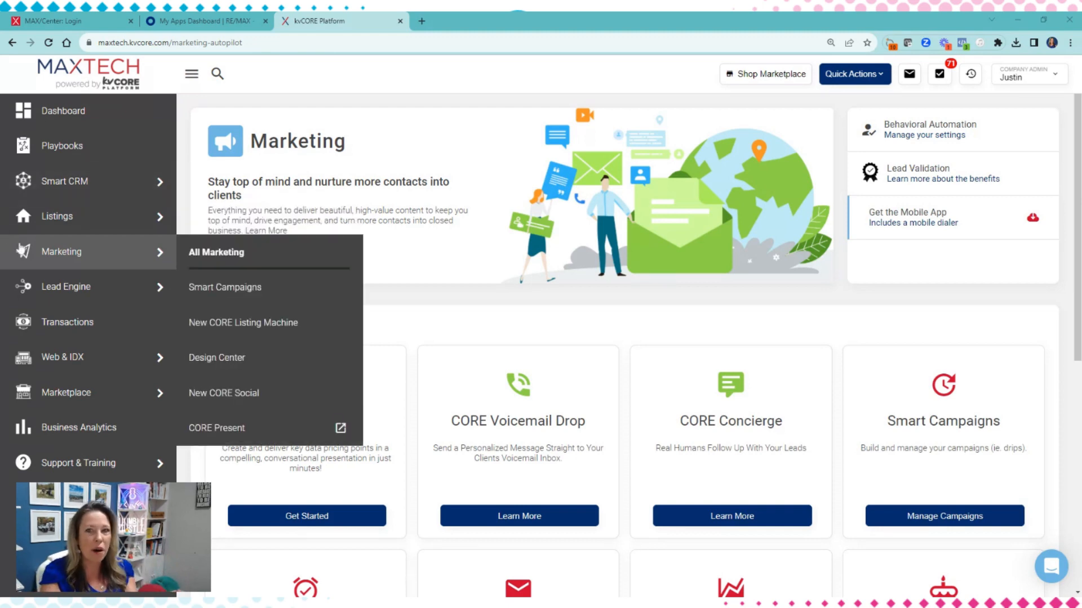
scroll(647, 302, "down", 4)
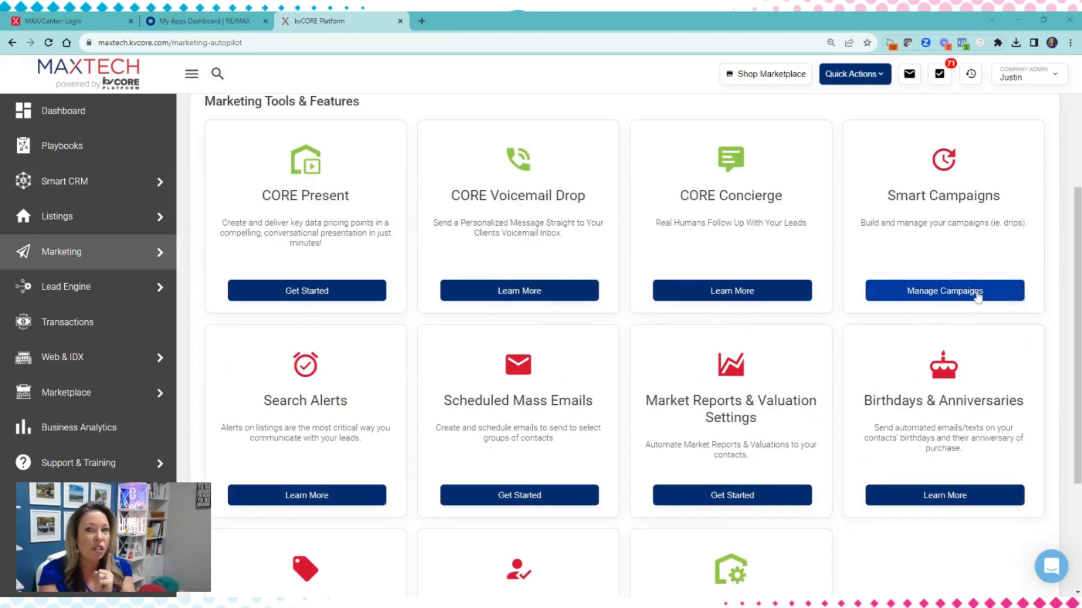
left_click(977, 293)
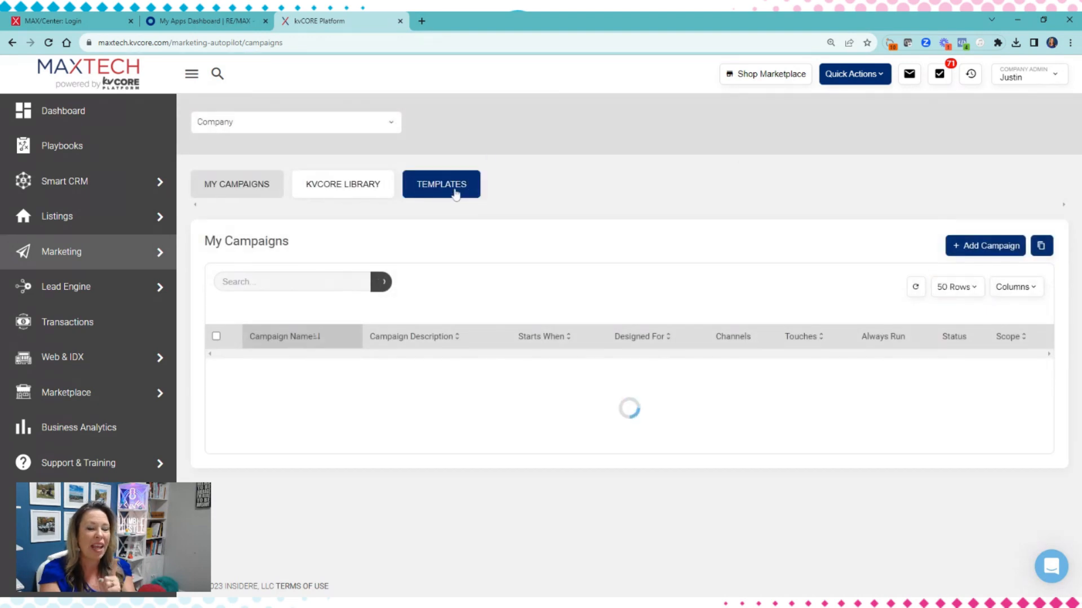
left_click(455, 194)
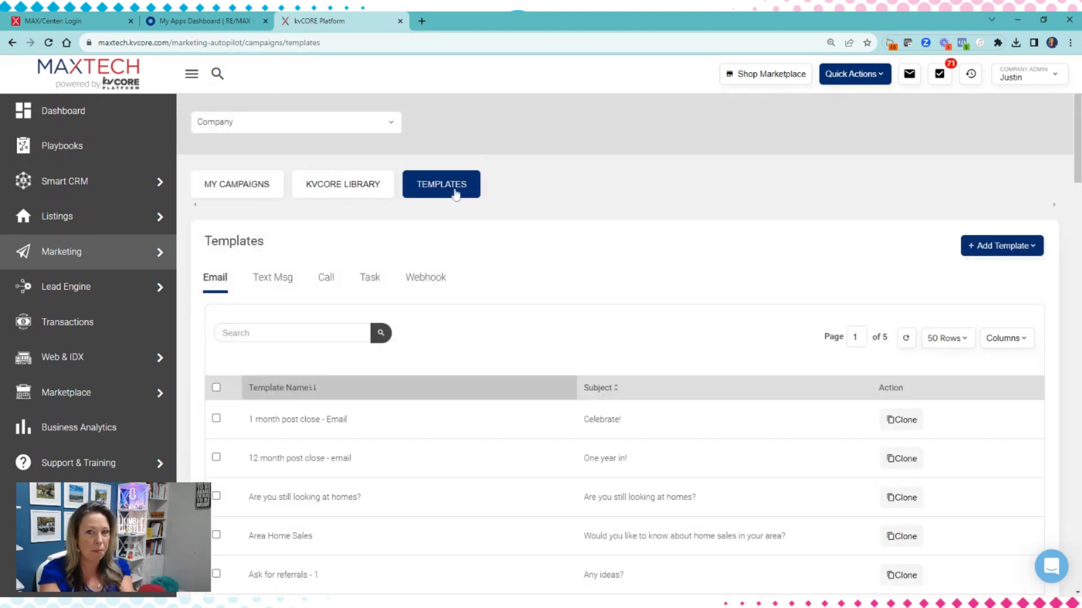
Search the email templates for "holiday"
scroll(538, 212, "down", 2)
left_click(223, 221)
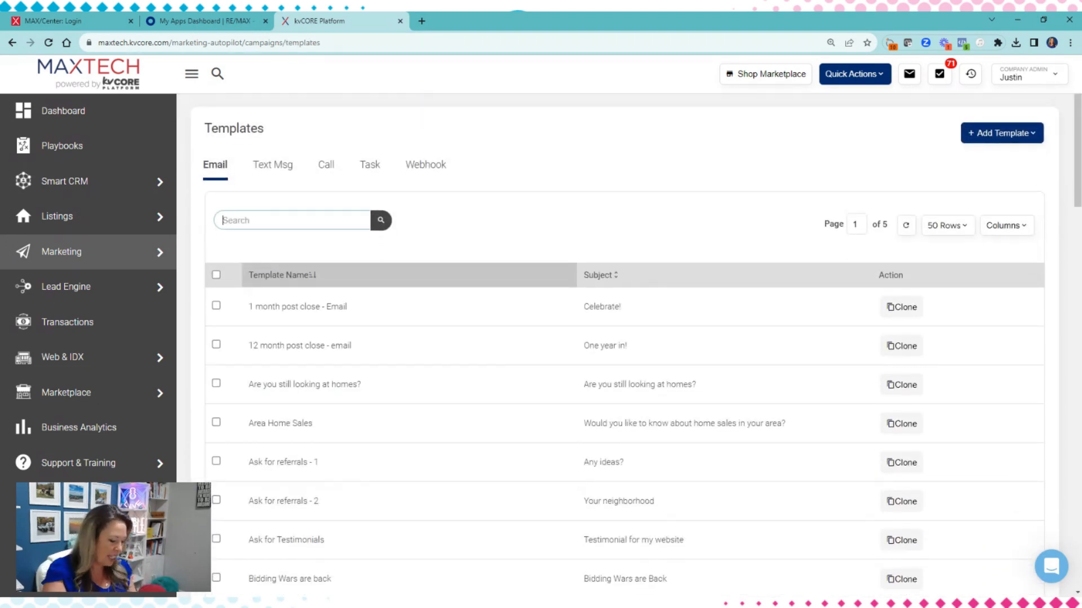
type("holiday")
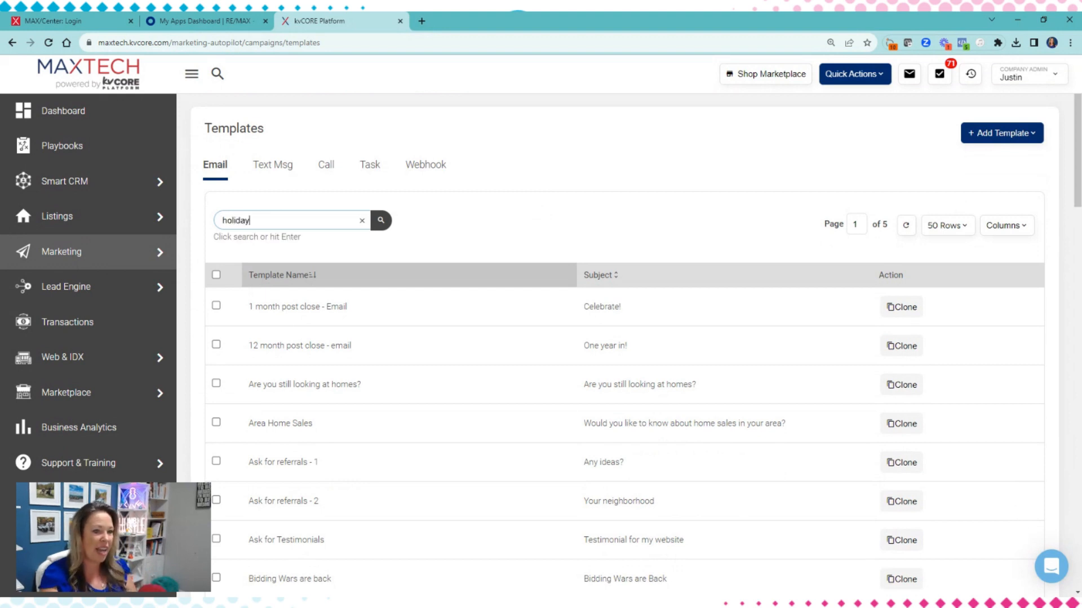
left_click(380, 221)
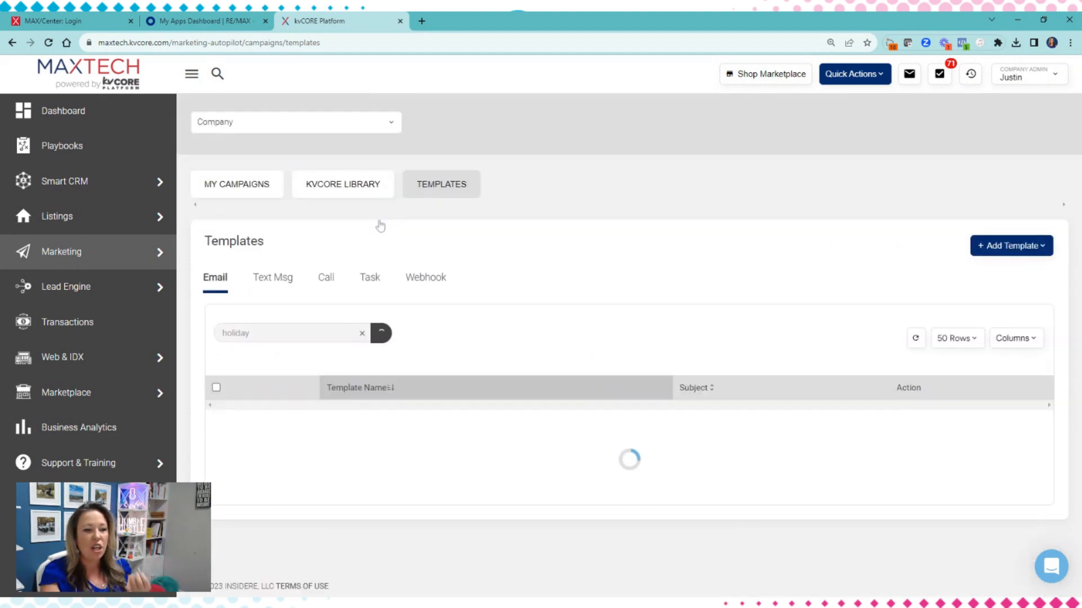
Show the template types available to add and examine the names and subjects of the holiday email templates
left_click(1033, 250)
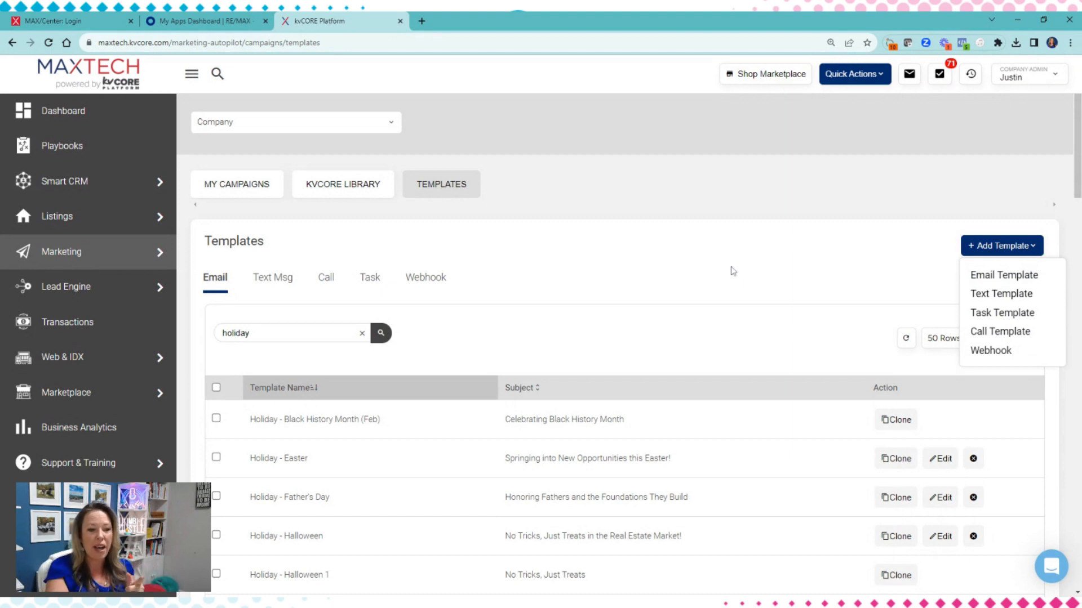
scroll(470, 373, "down", 2)
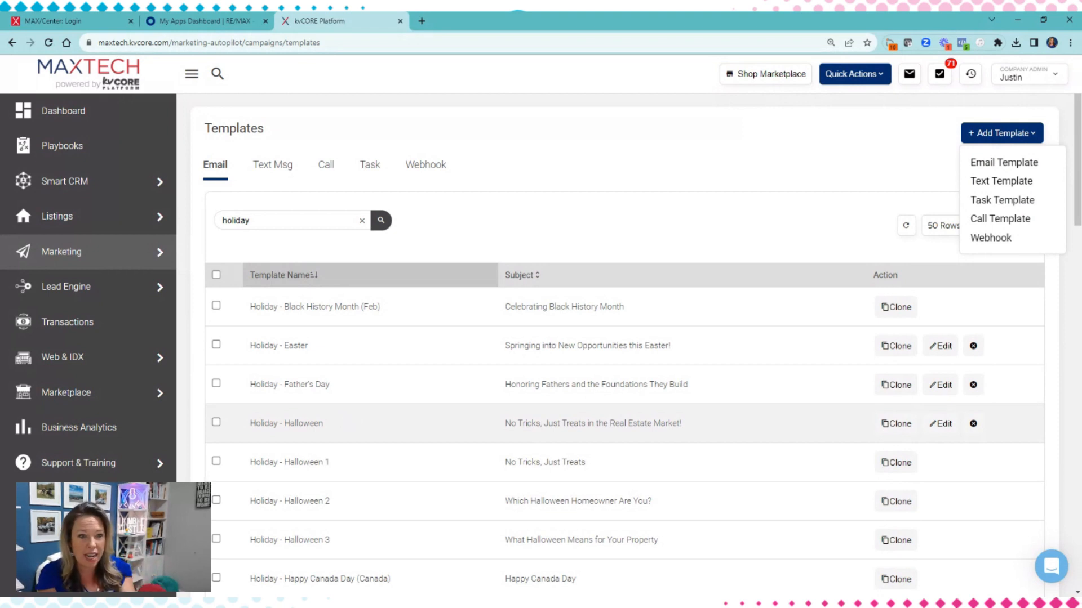
scroll(486, 456, "down", 2)
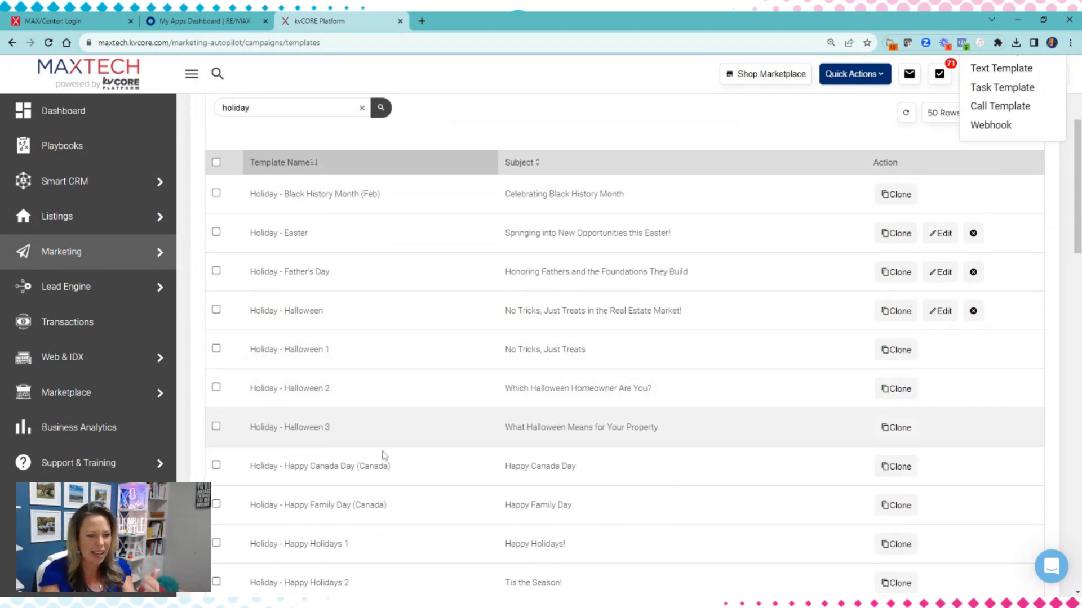
scroll(383, 456, "down", 1)
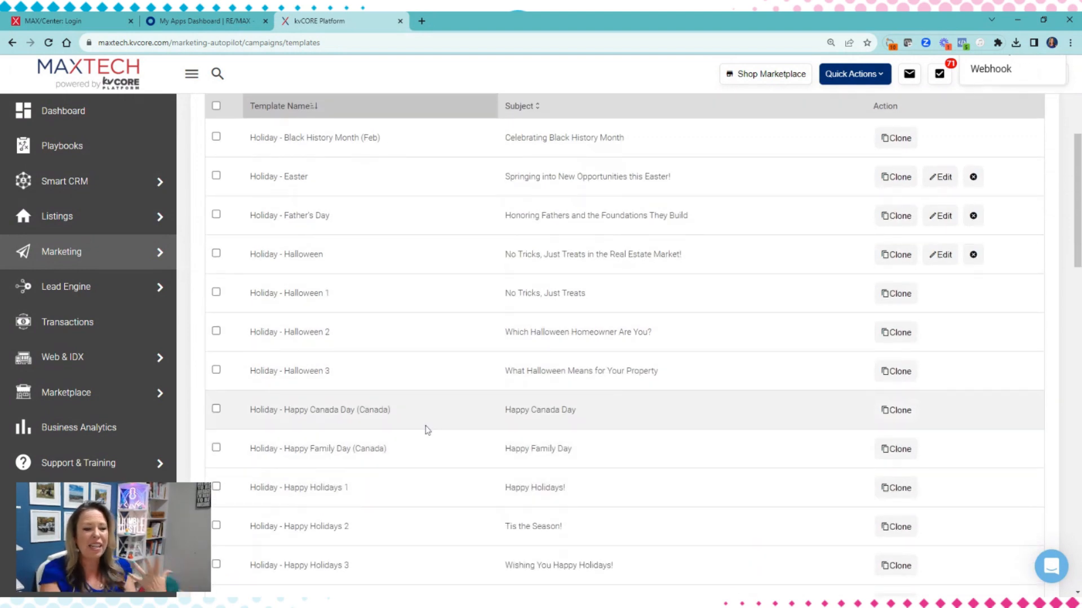
scroll(426, 430, "down", 4)
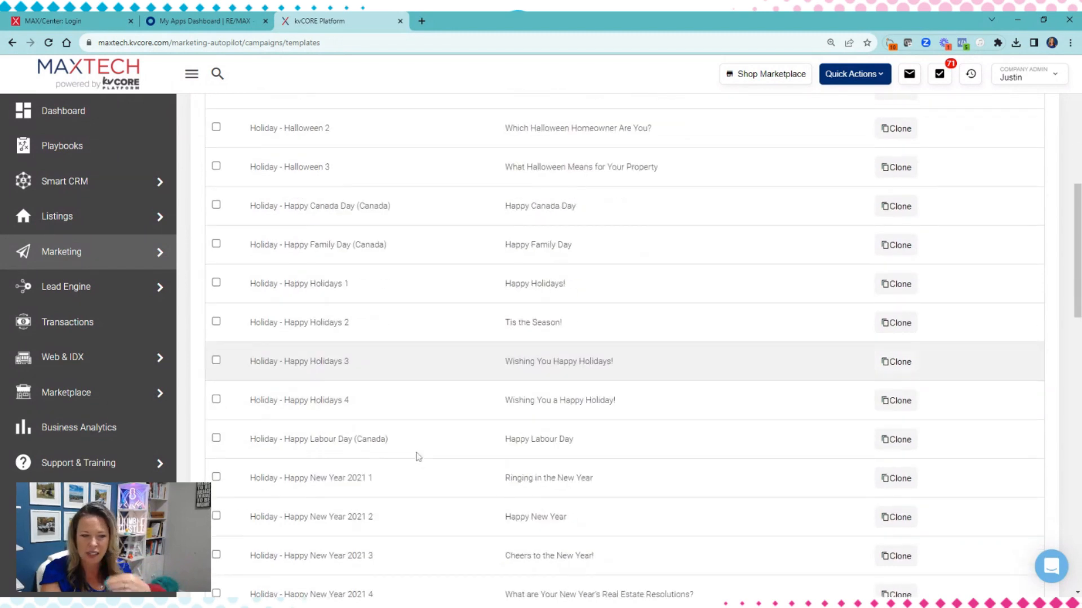
scroll(418, 457, "down", 1)
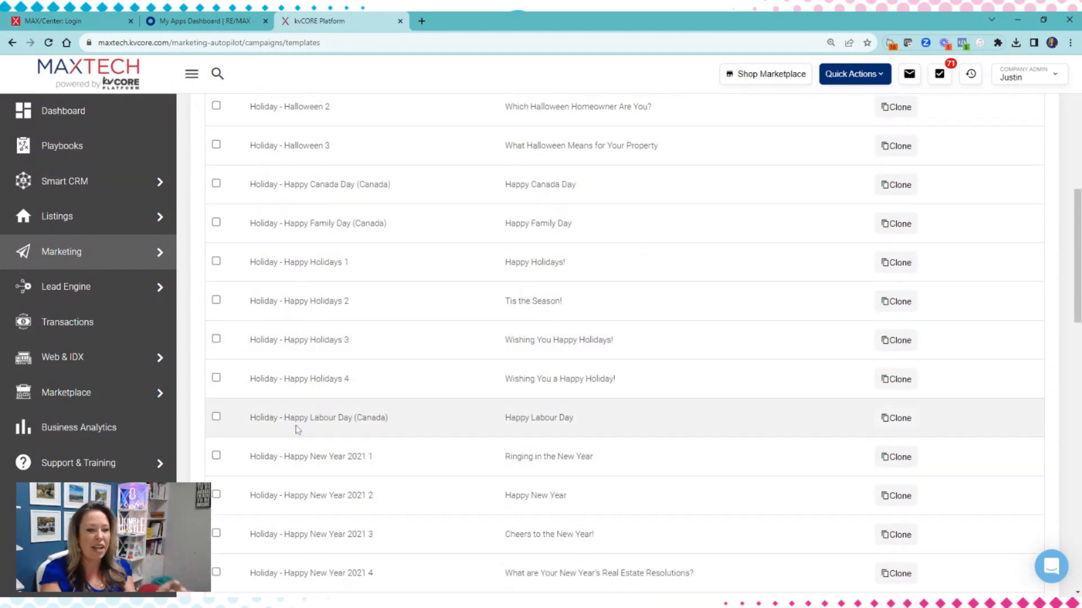
scroll(477, 424, "down", 2)
scroll(377, 442, "down", 2)
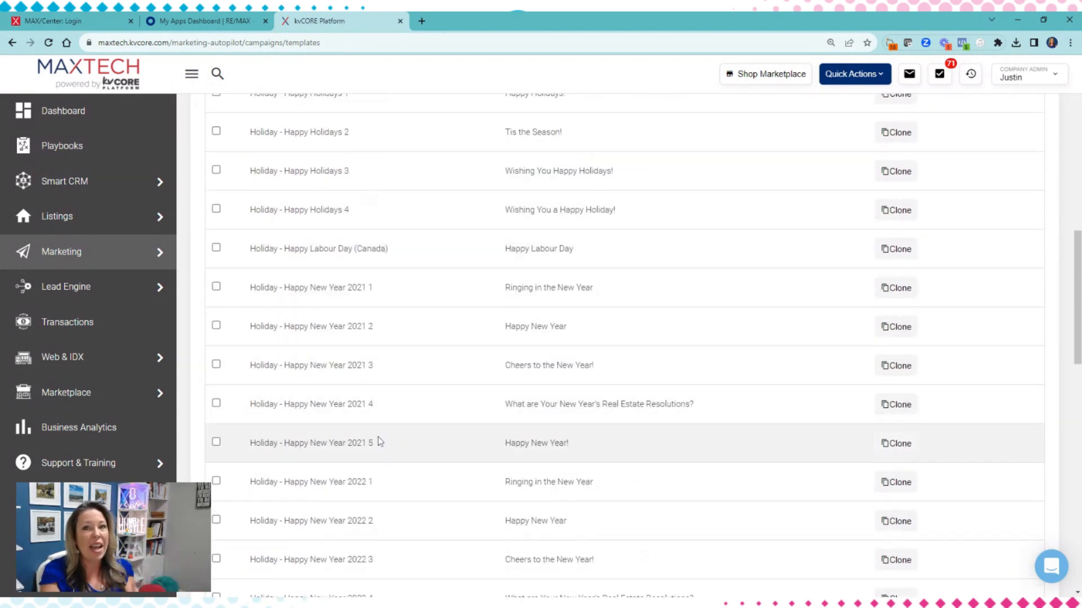
scroll(379, 441, "down", 3)
scroll(379, 442, "down", 1)
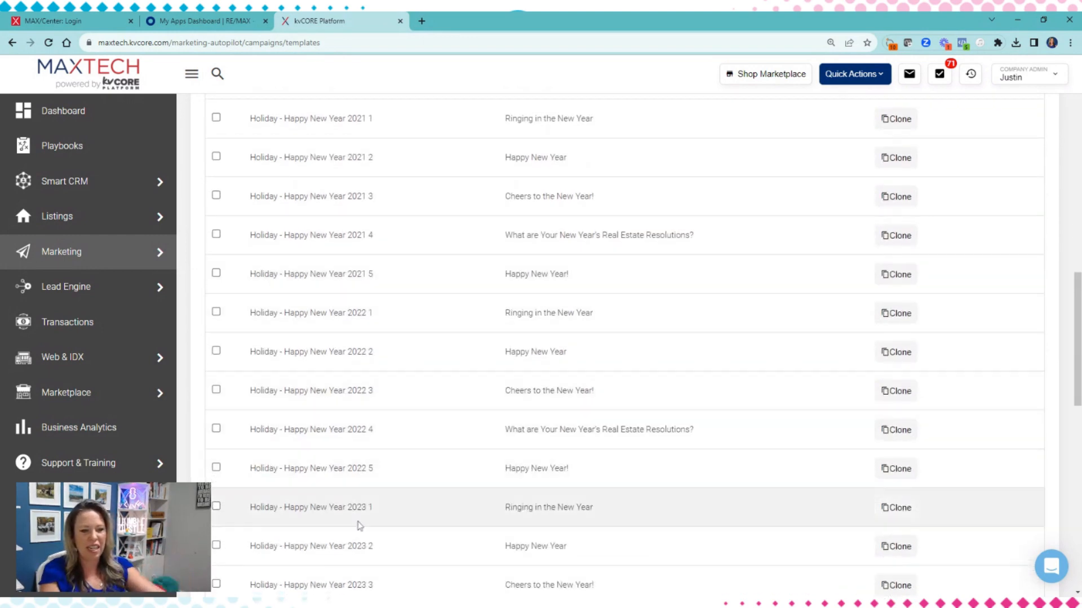
scroll(402, 383, "up", 15)
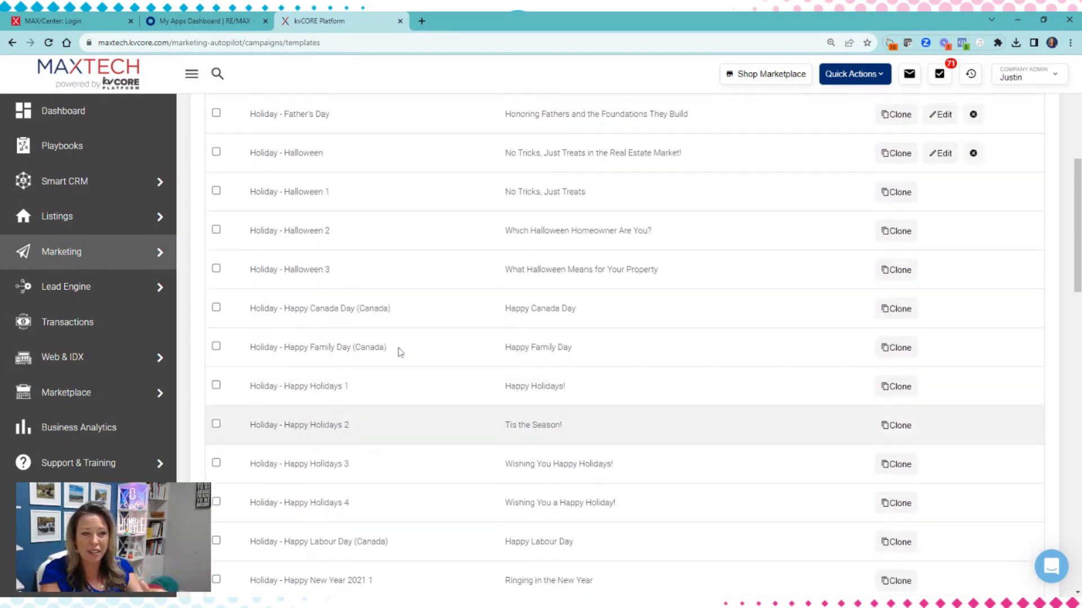
scroll(399, 352, "up", 2)
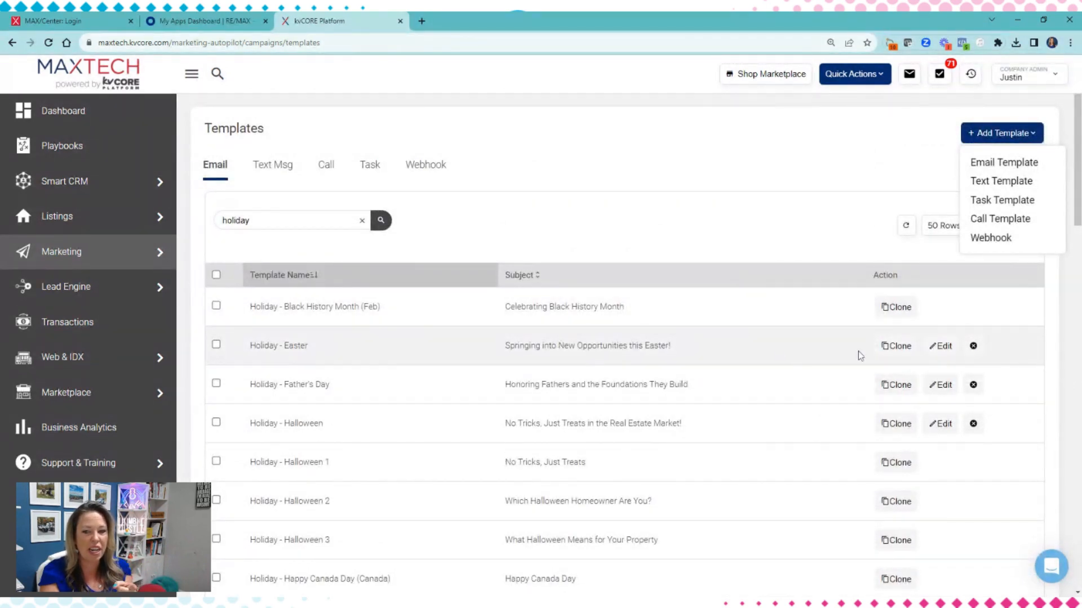
Open the Holiday - Easter template for editing, review its image and message text, and close it without saving
left_click(933, 348)
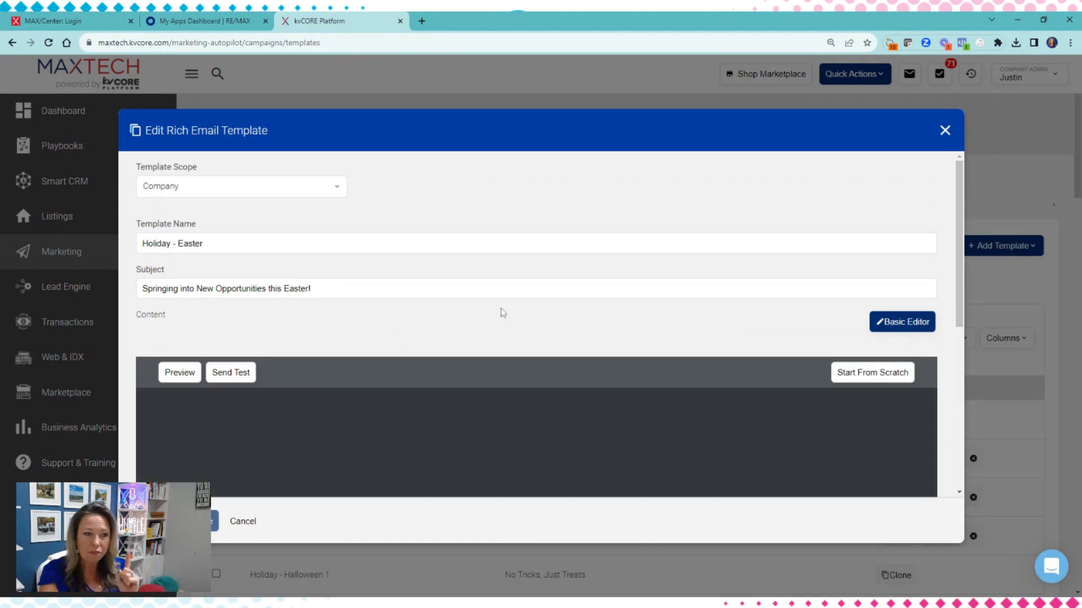
scroll(254, 313, "down", 4)
scroll(330, 369, "up", 4)
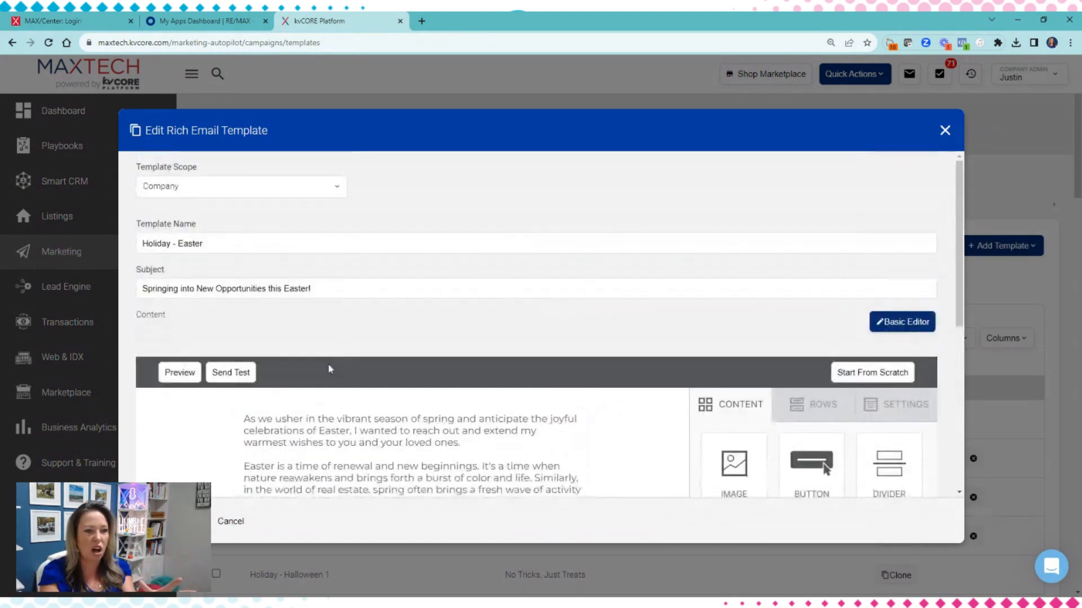
scroll(589, 369, "down", 2)
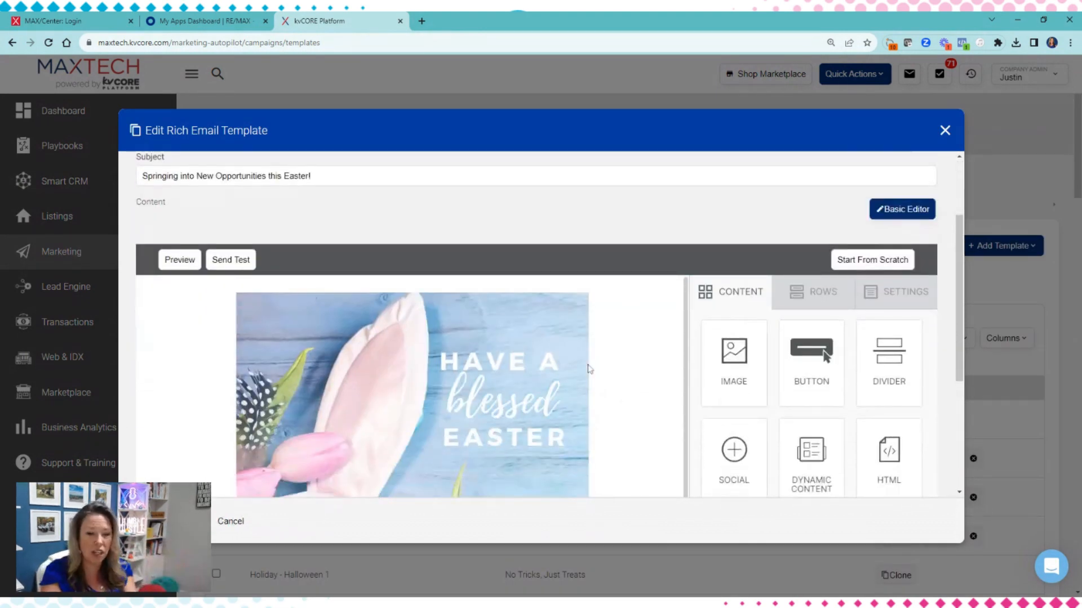
scroll(589, 369, "down", 3)
scroll(588, 369, "down", 5)
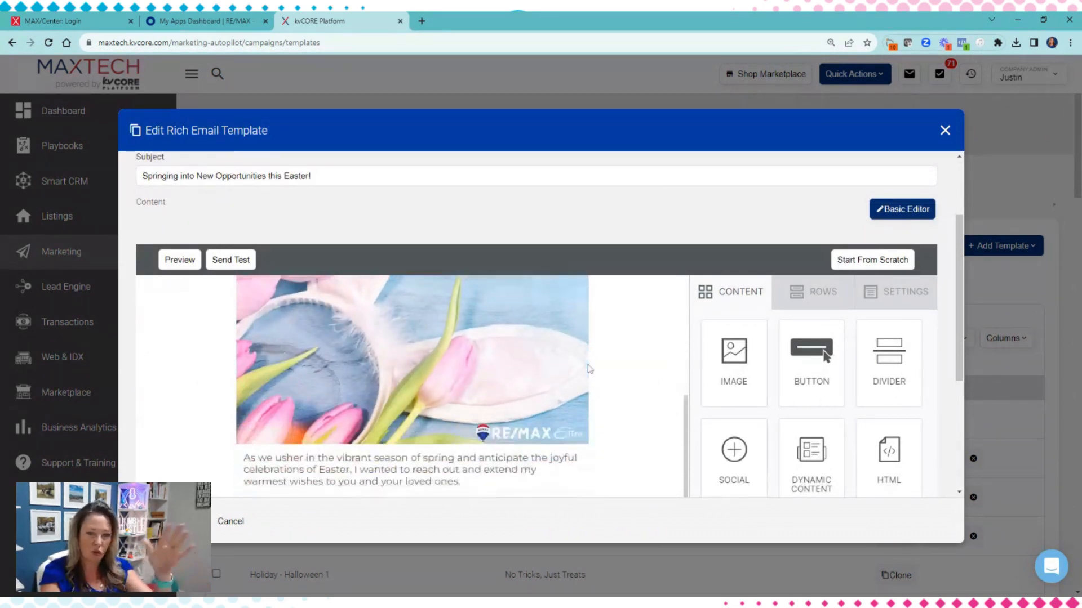
scroll(672, 344, "down", 4)
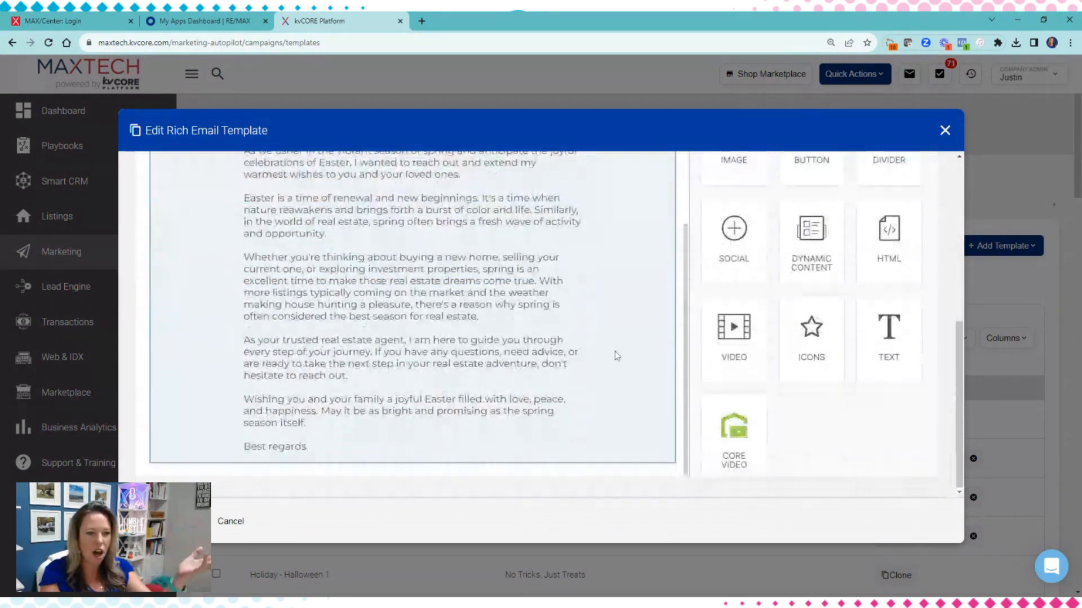
scroll(481, 423, "up", 4)
scroll(609, 355, "up", 2)
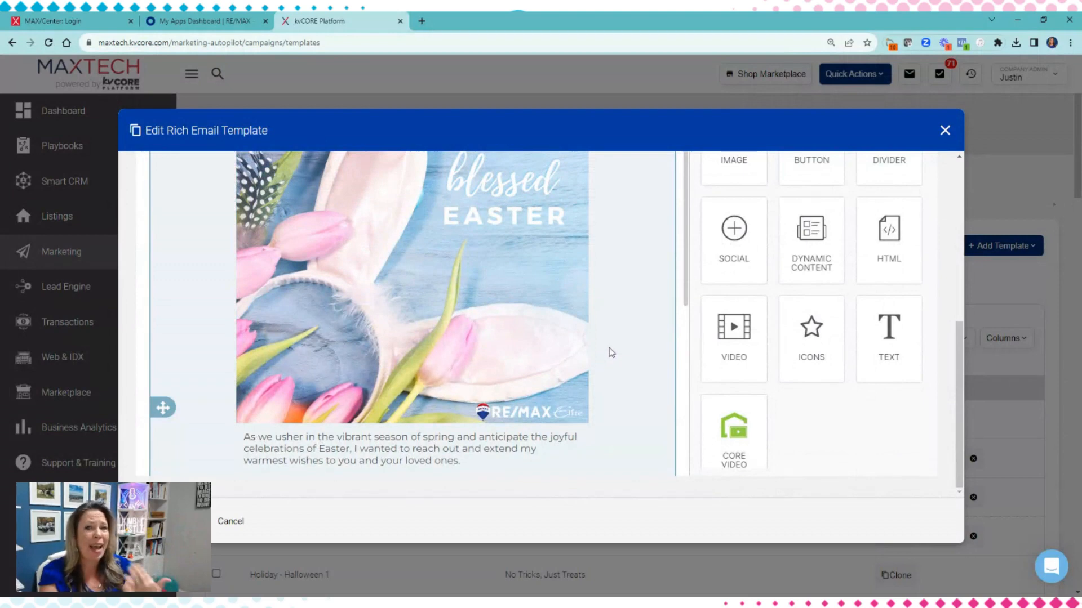
scroll(683, 331, "up", 2)
scroll(805, 412, "up", 3)
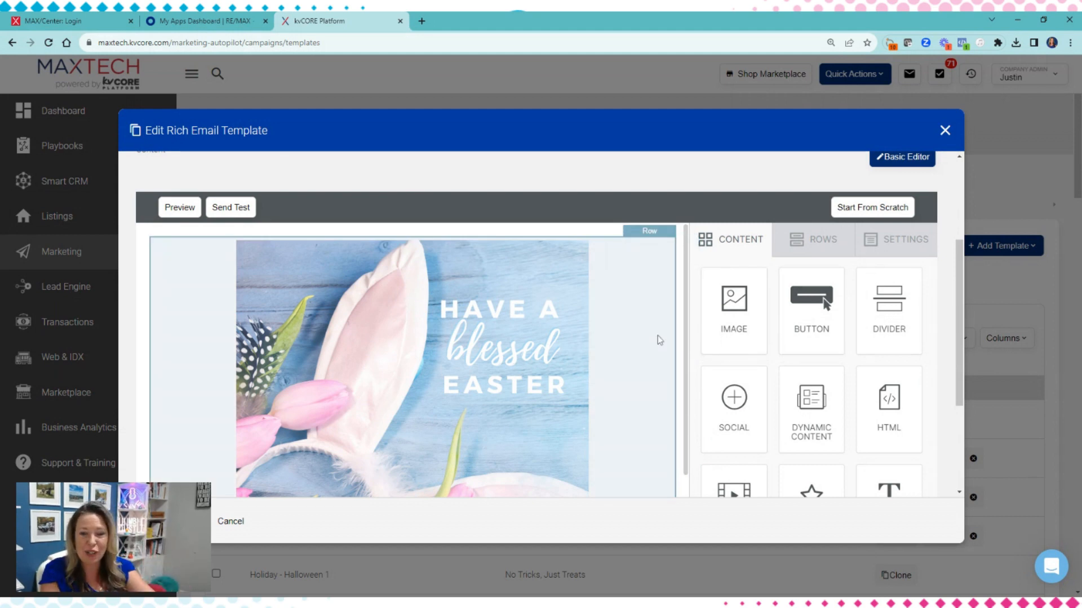
scroll(657, 338, "down", 5)
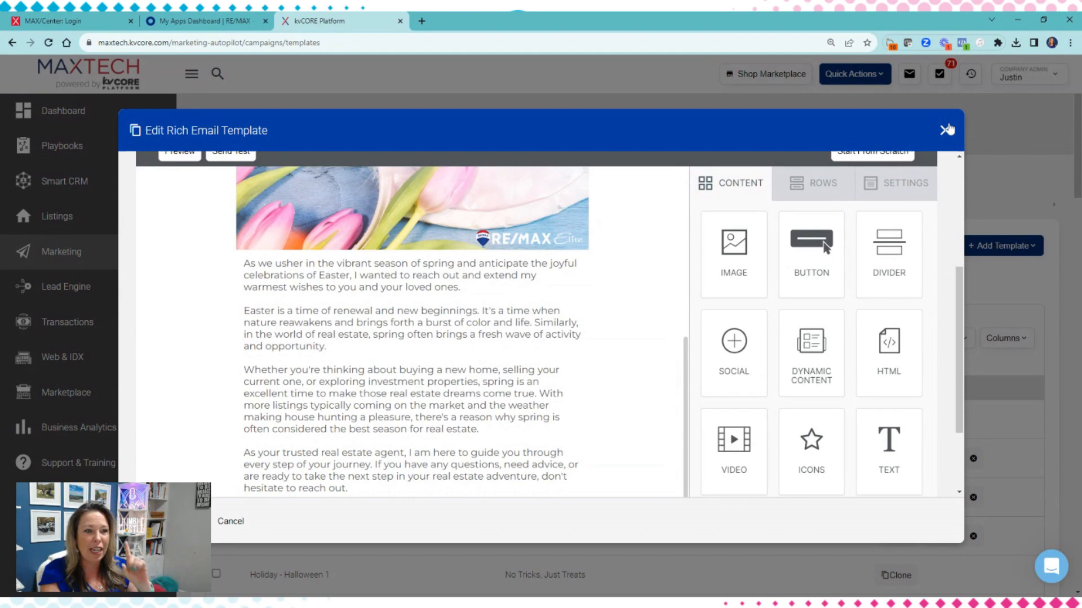
left_click(947, 130)
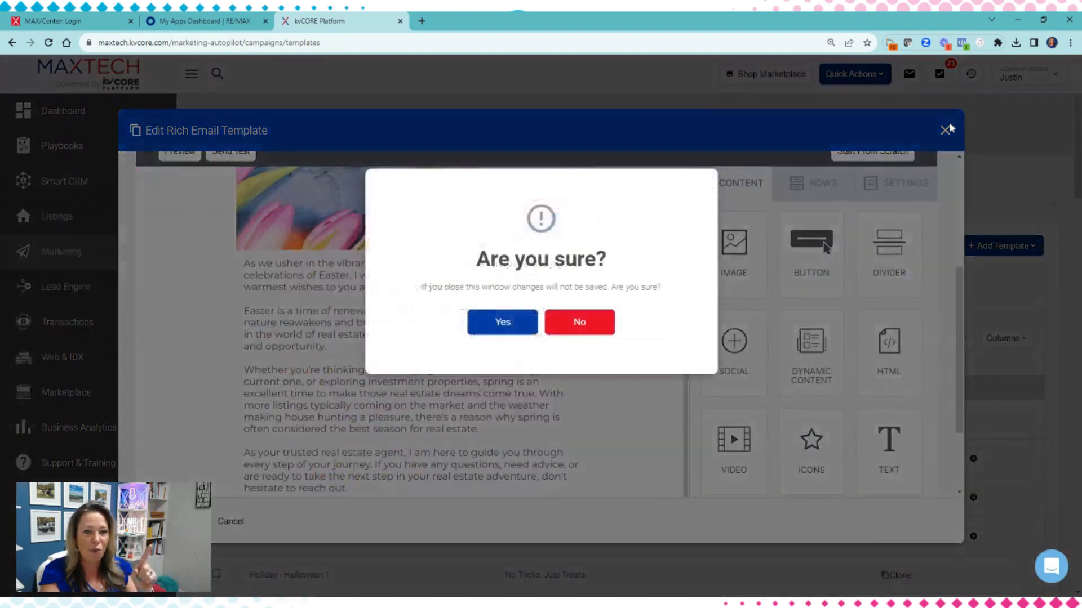
left_click(503, 322)
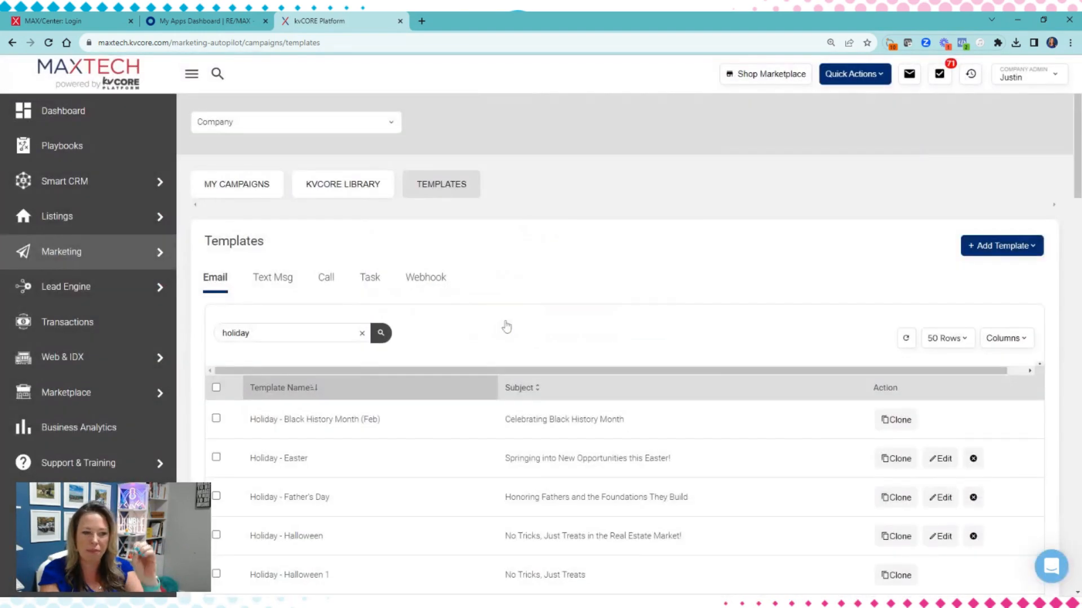
Replace the email template search term with "news" and run the search
left_click(310, 338)
key("ctrl+a")
mouse_move(51, 345)
type("n")
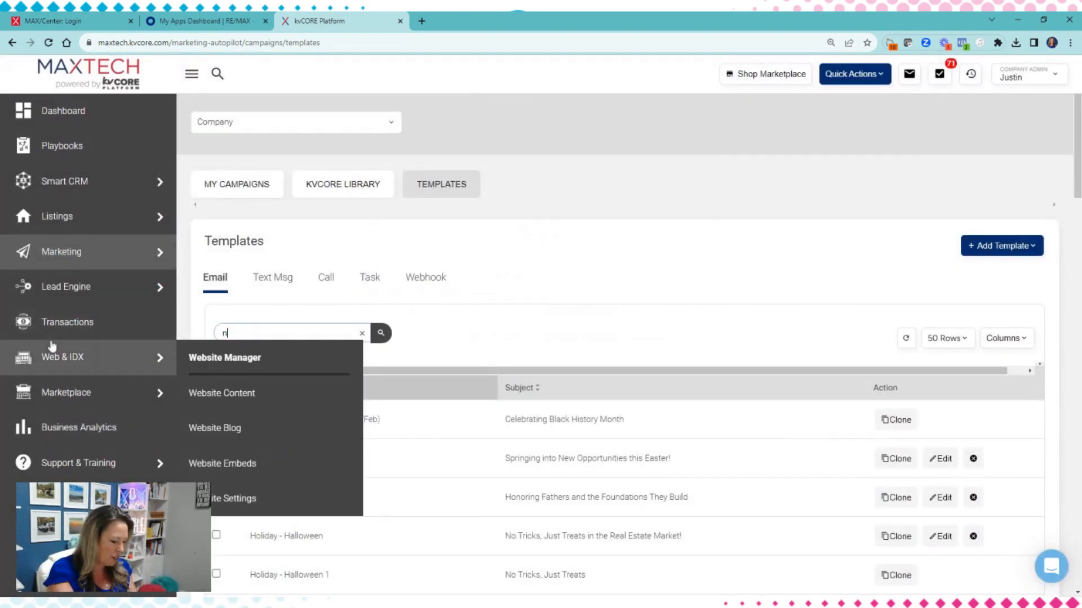
type("ews")
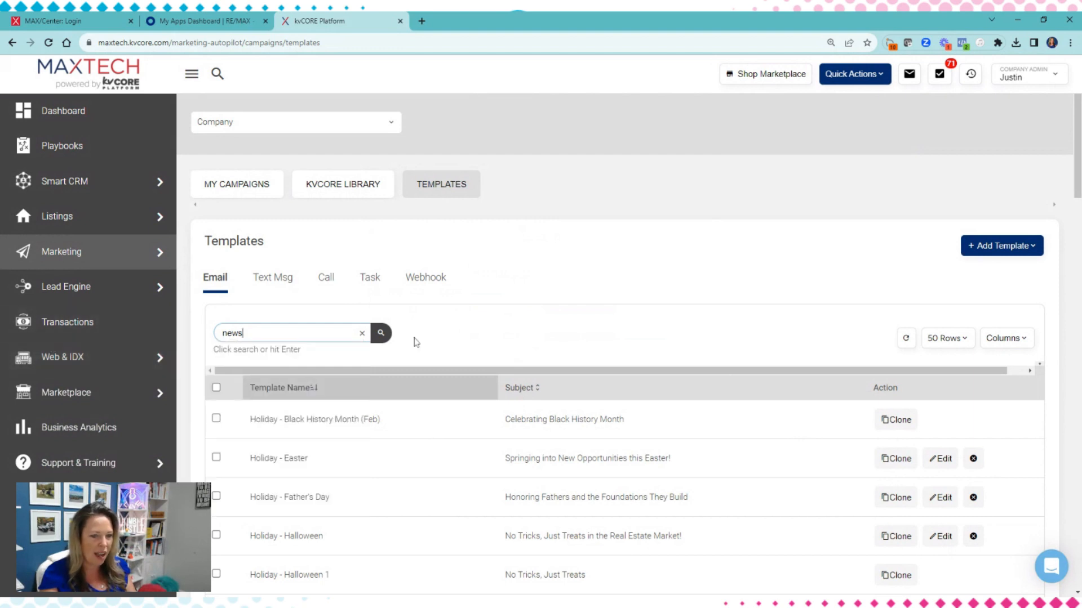
left_click(381, 334)
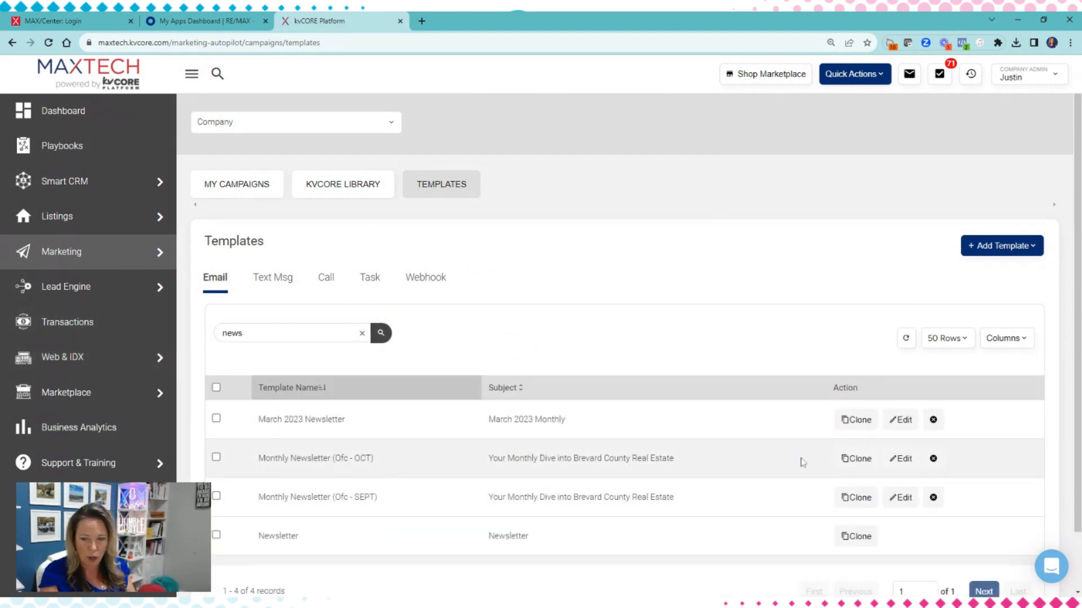
Open the Monthly Newsletter (Ofc - OCT) template for editing and review its Space Coast launches and local event sections
left_click(896, 461)
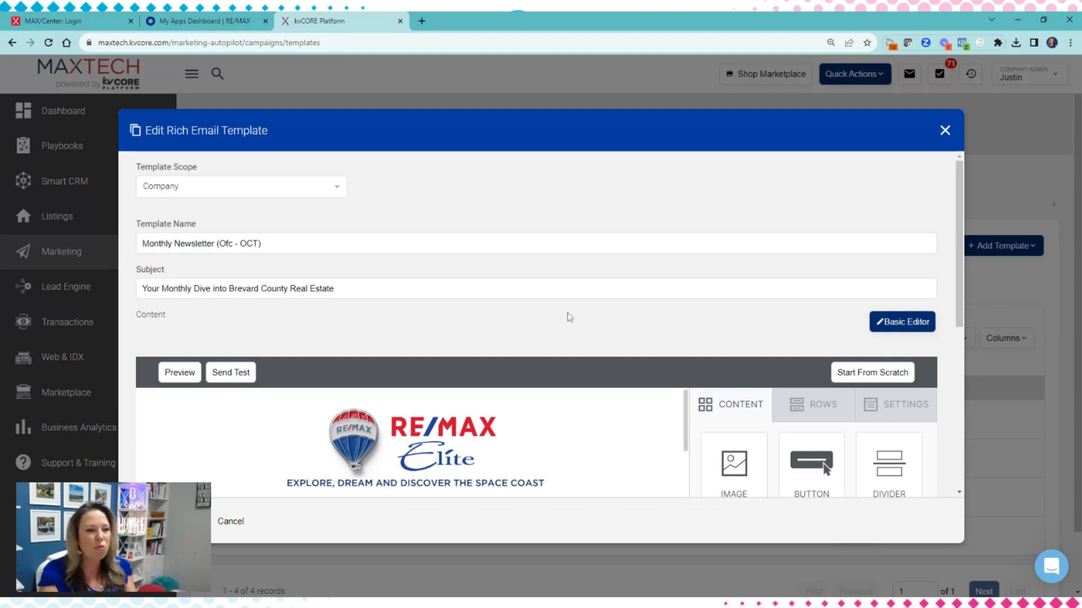
scroll(527, 336, "down", 2)
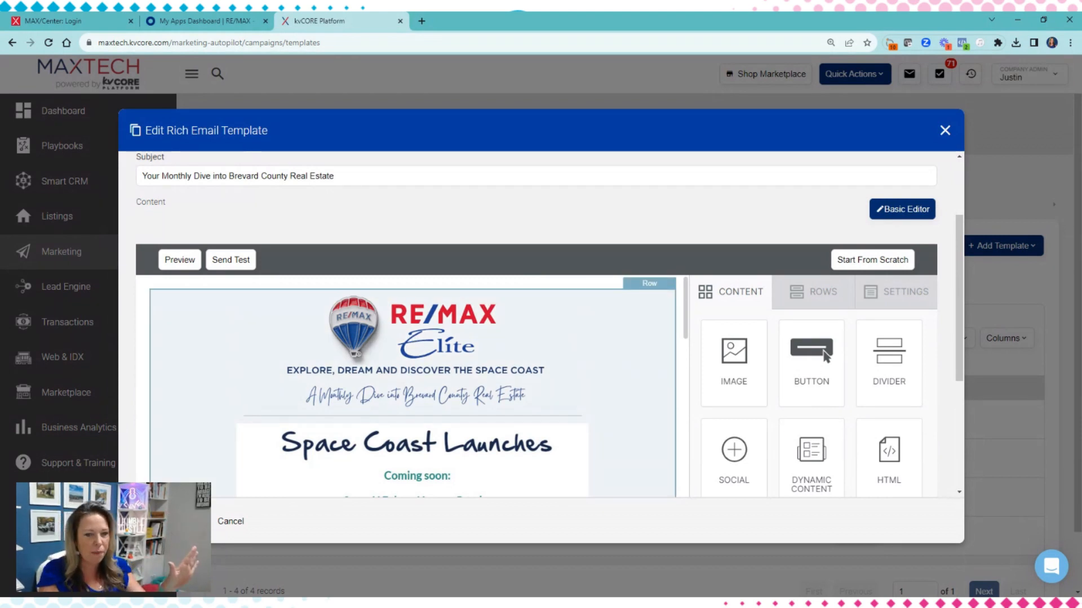
scroll(664, 398, "down", 3)
scroll(725, 211, "down", 2)
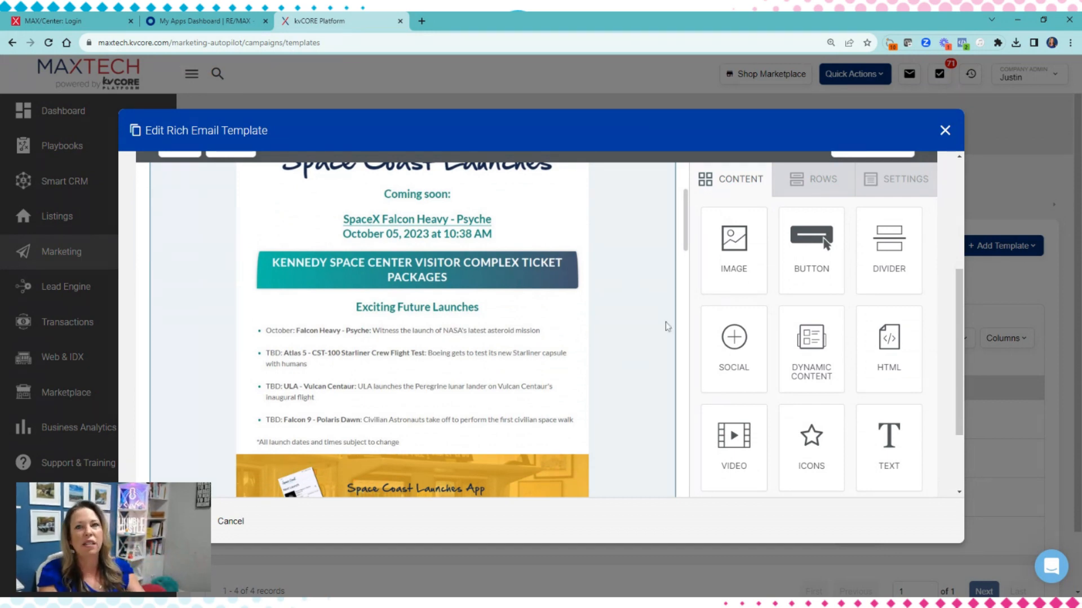
scroll(620, 282, "down", 1)
scroll(507, 242, "up", 4)
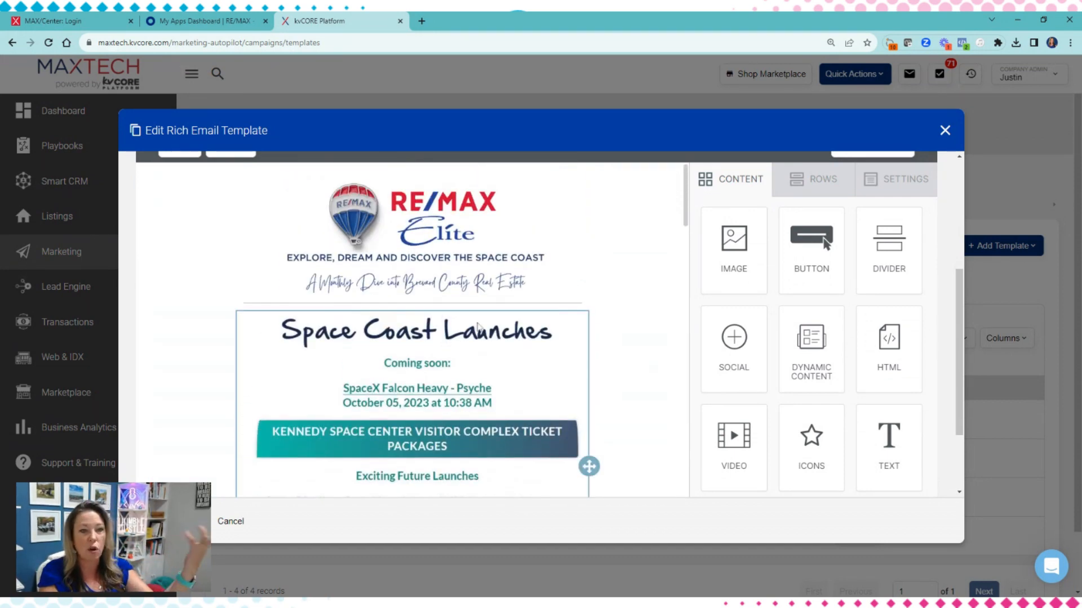
scroll(620, 285, "down", 2)
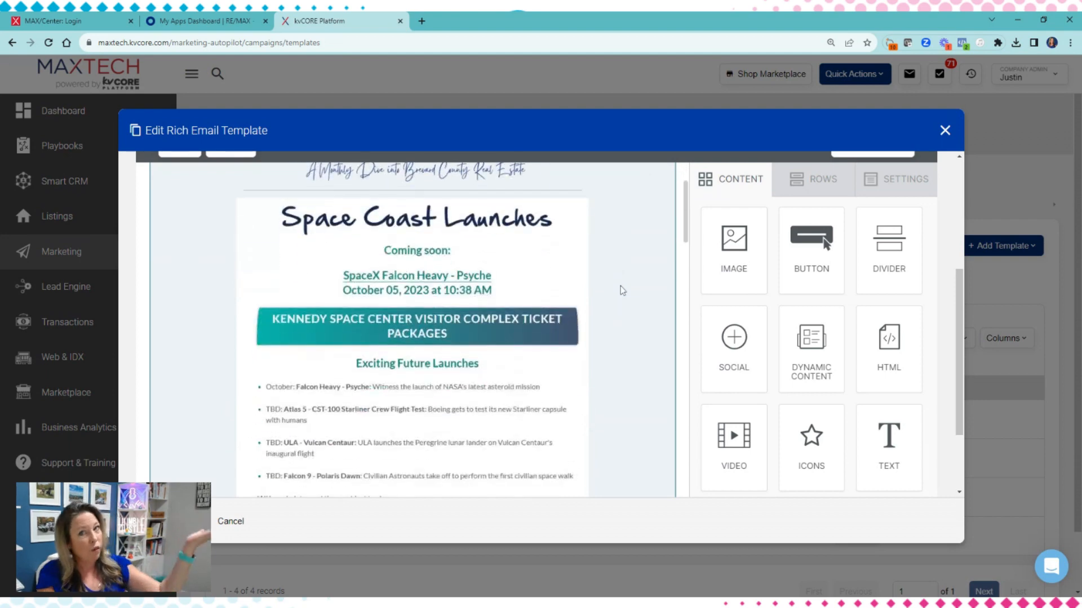
scroll(627, 313, "down", 4)
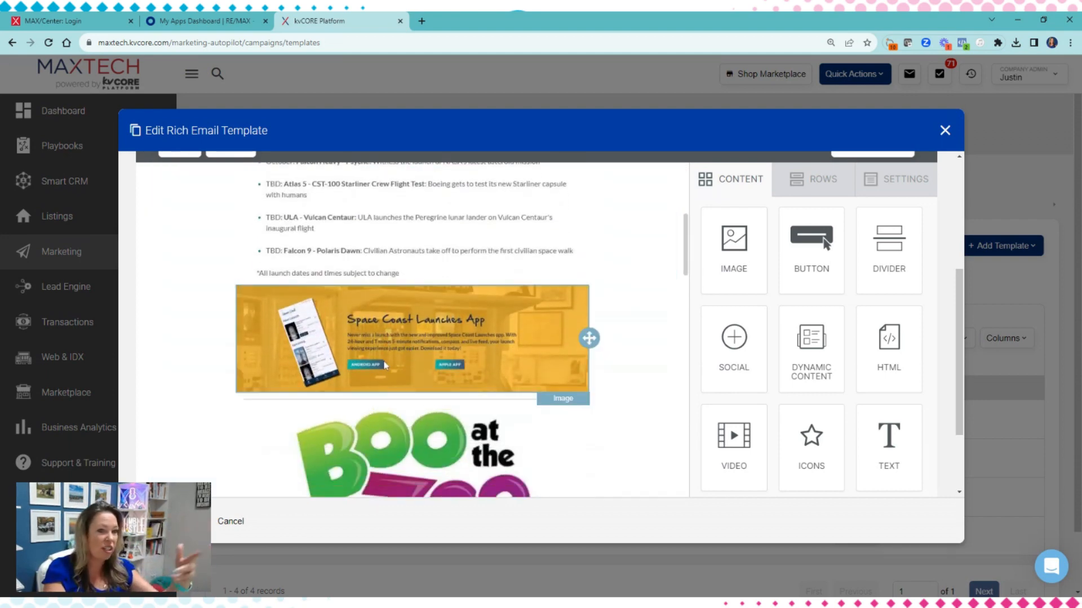
scroll(530, 356, "down", 3)
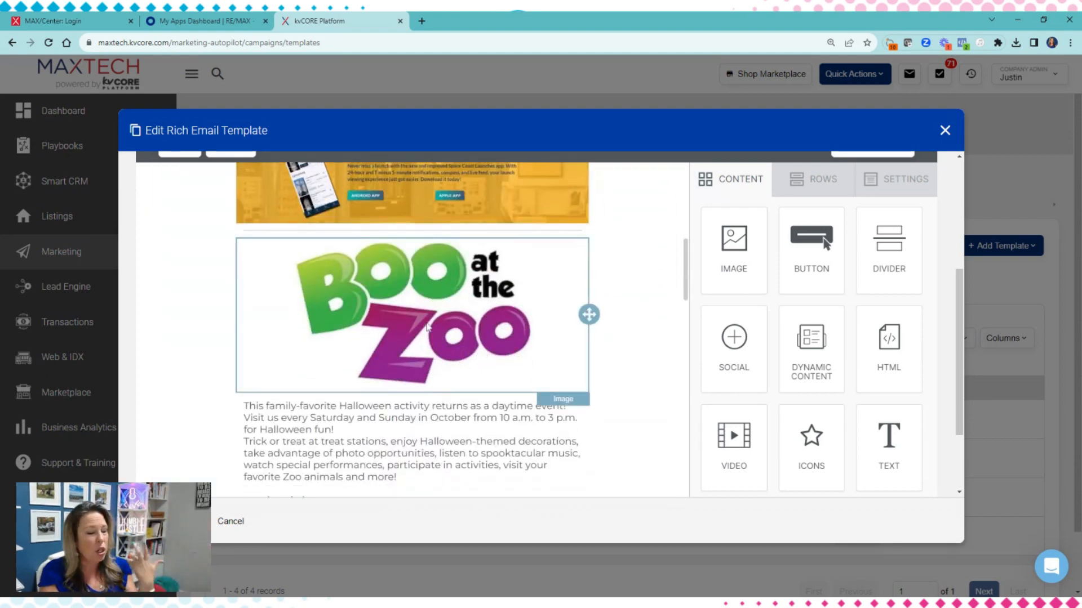
scroll(427, 327, "down", 6)
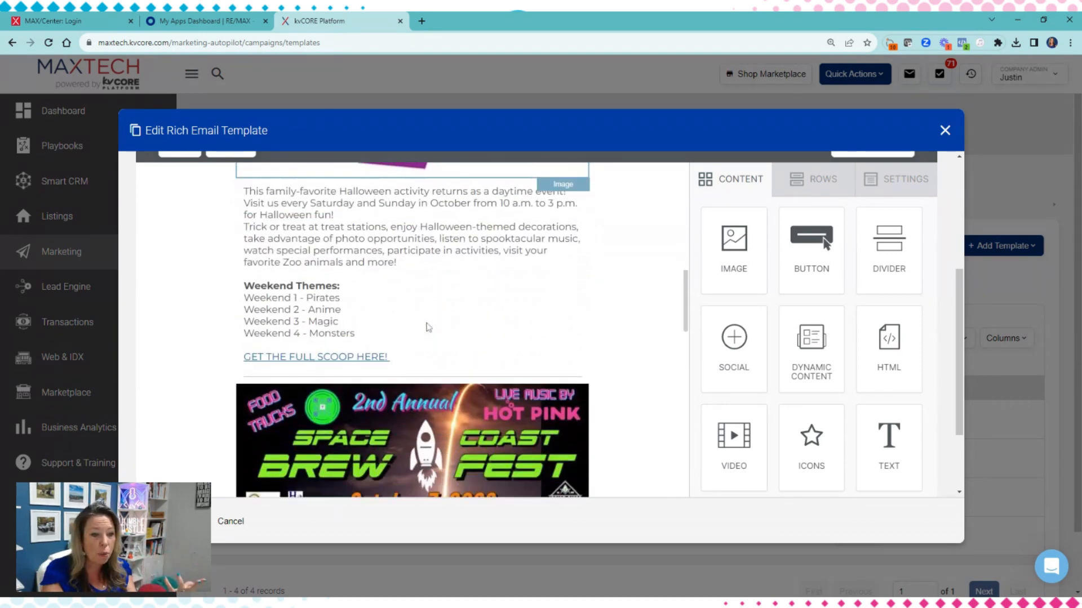
scroll(427, 327, "down", 3)
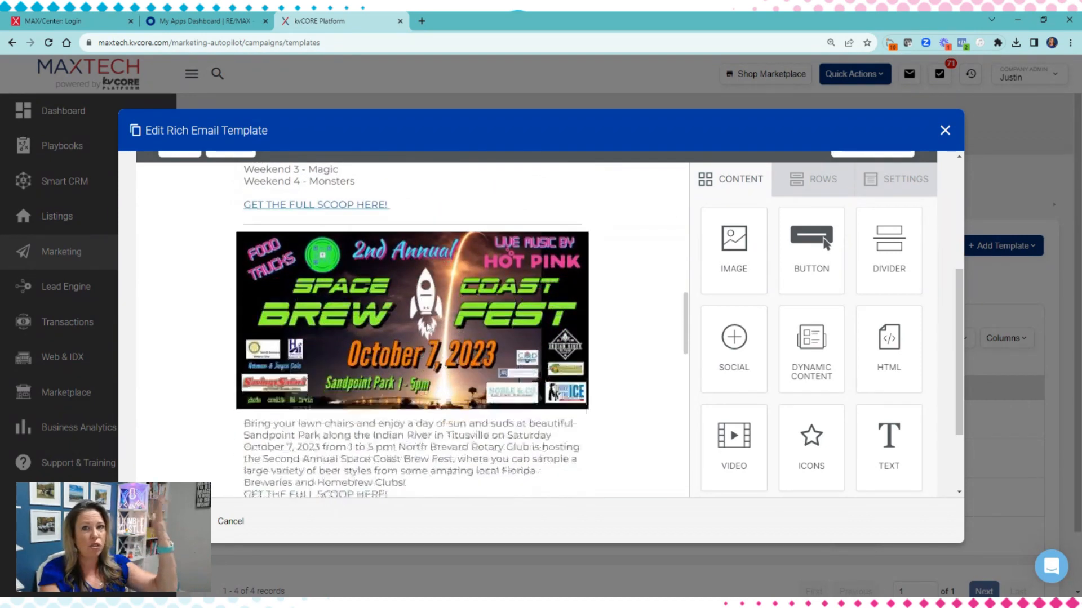
Examine the newsletter's Brevard County market snapshot, market video, home price article and Home Maintenance checklist
scroll(427, 327, "down", 3)
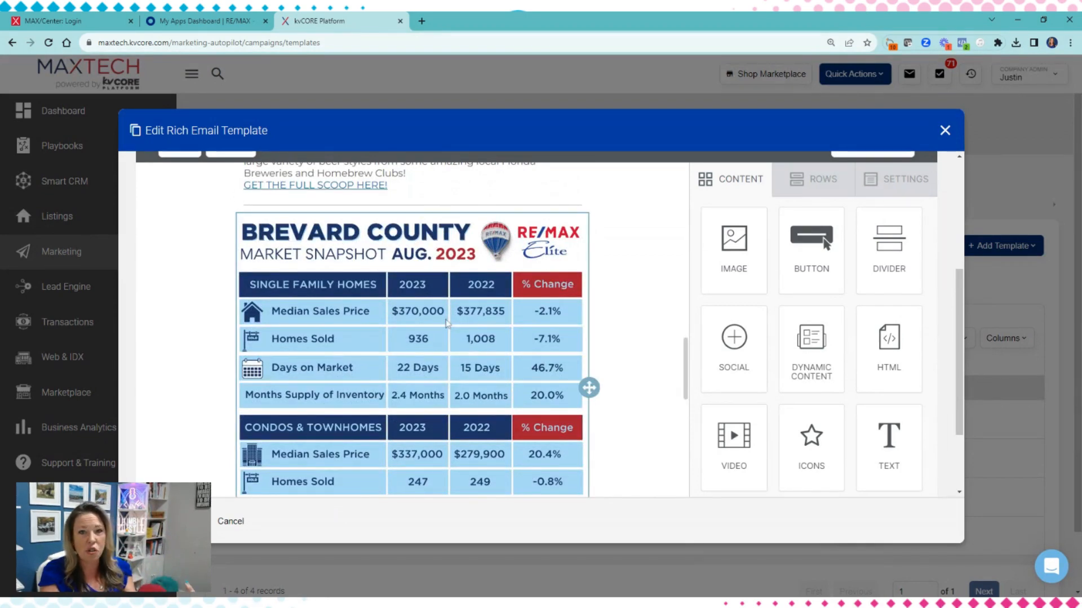
scroll(393, 375, "down", 6)
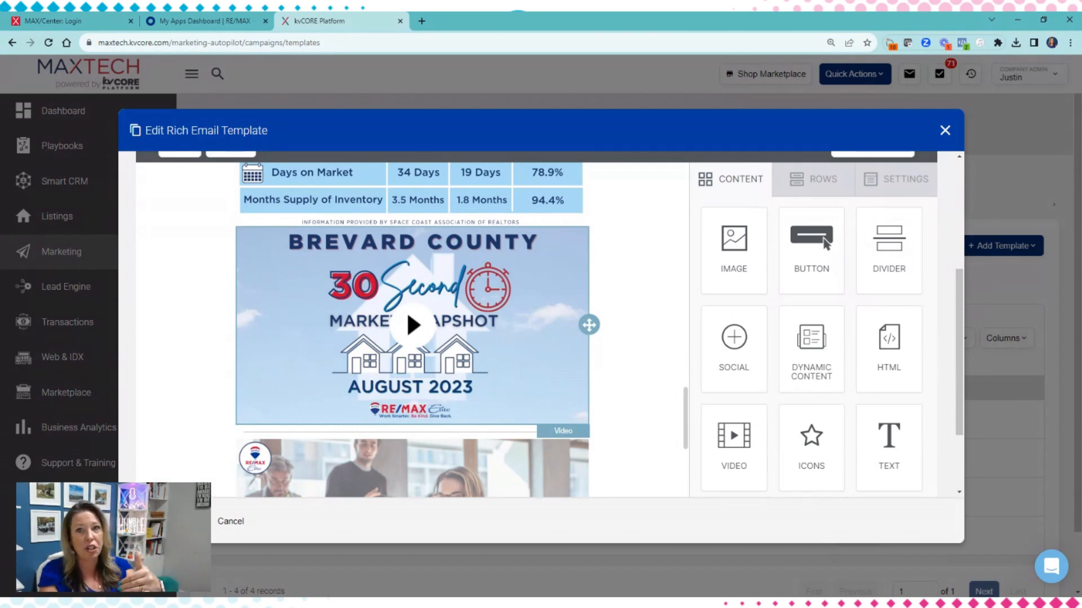
scroll(370, 319, "down", 5)
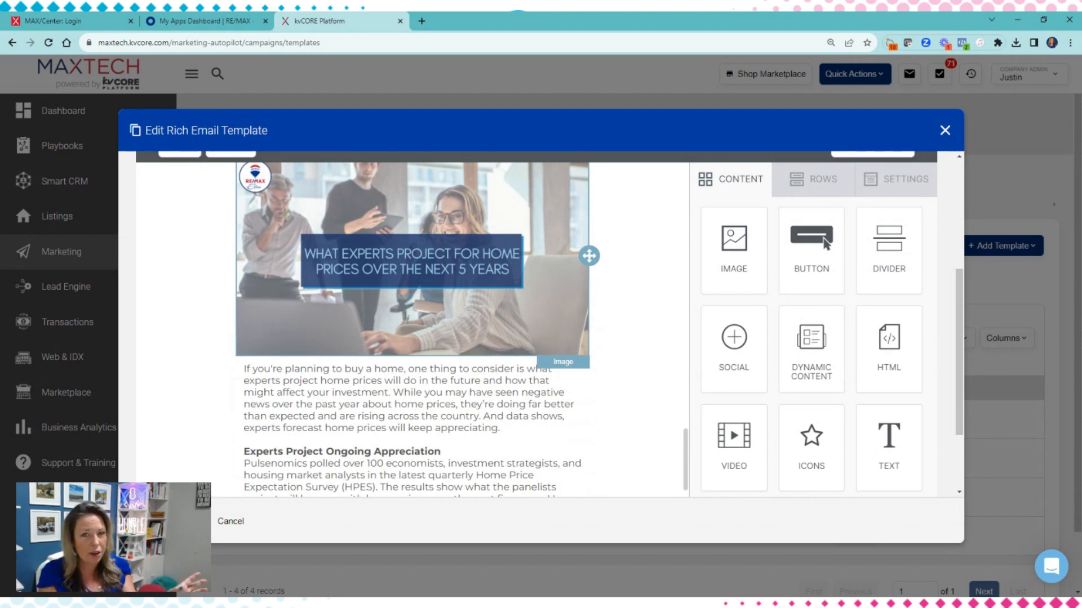
scroll(447, 322, "down", 10)
scroll(446, 323, "down", 3)
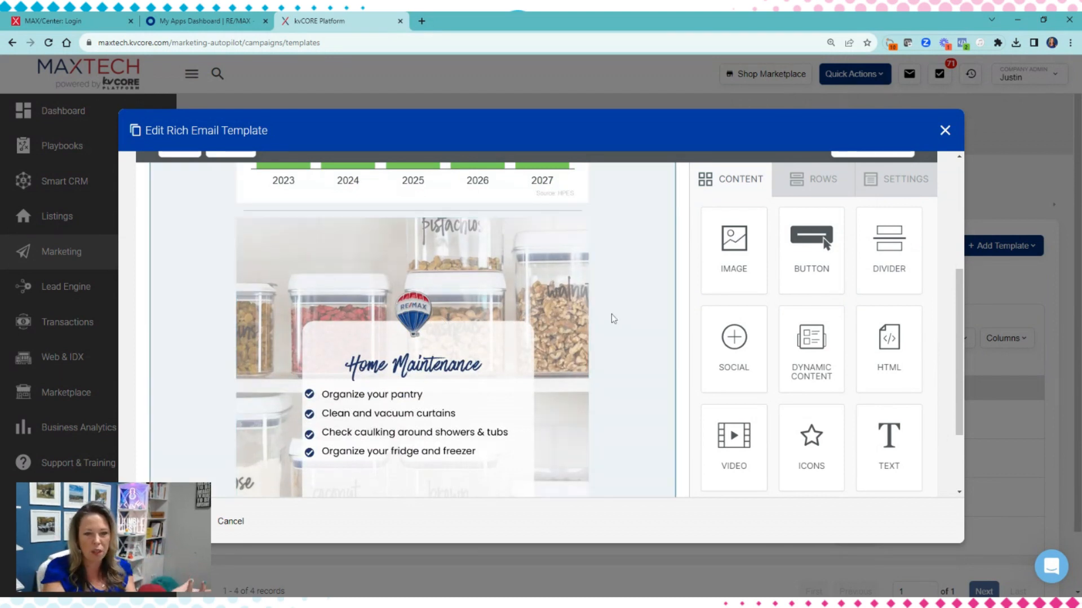
scroll(620, 350, "down", 1)
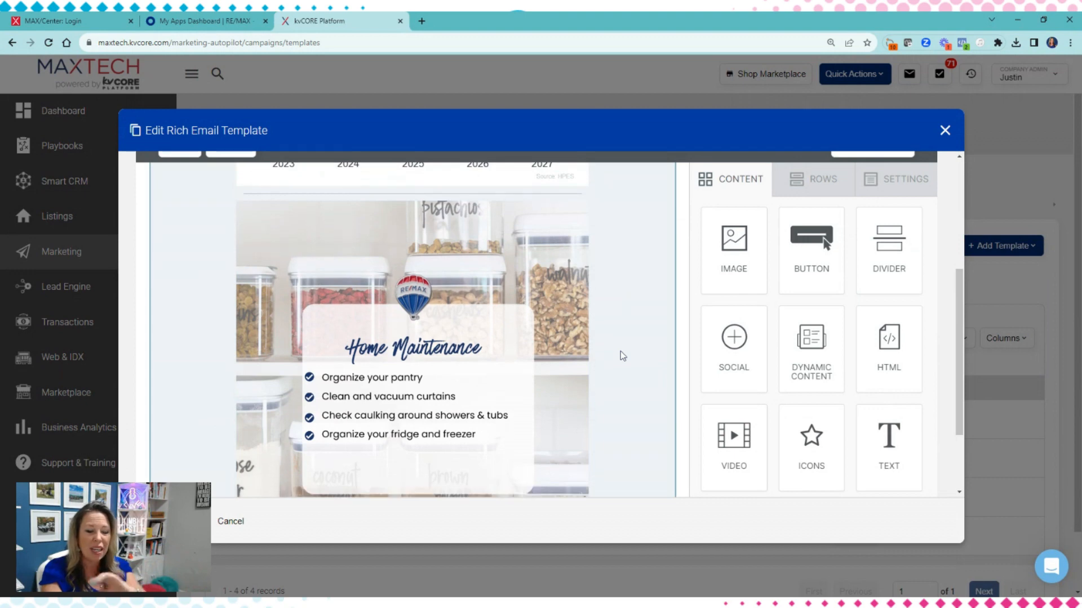
Return to the newsletter's header, rechecking its sections, and close the template without saving
scroll(393, 397, "up", 3)
scroll(392, 396, "up", 15)
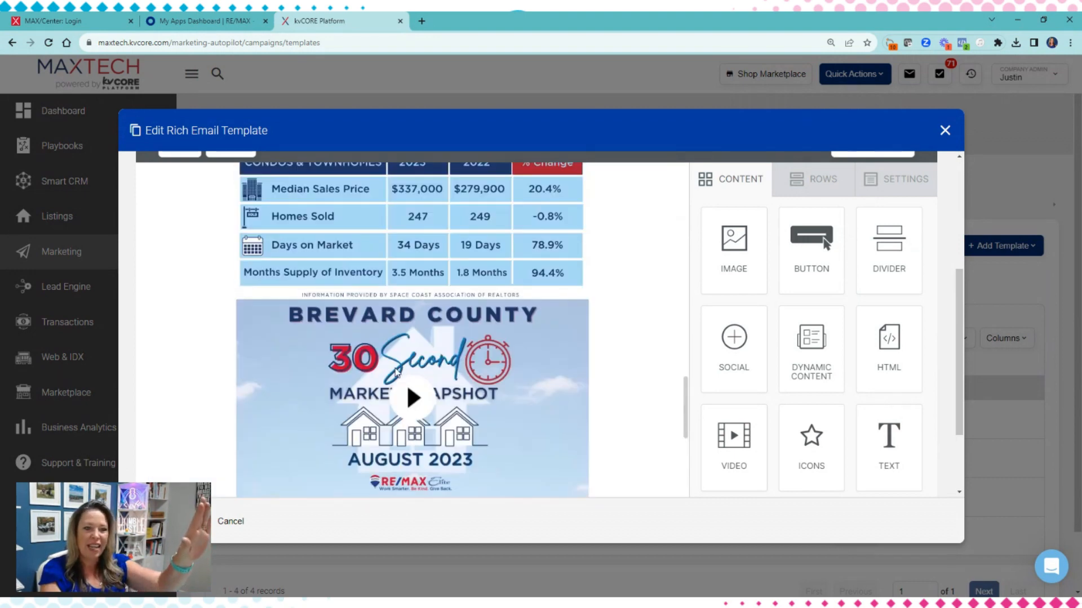
scroll(397, 373, "up", 5)
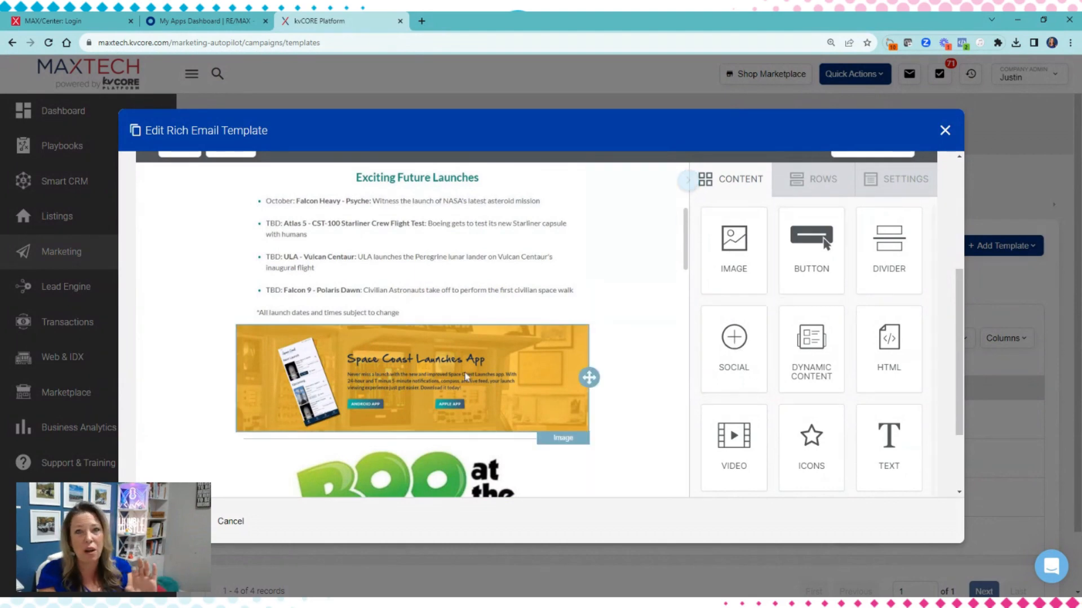
scroll(507, 376, "up", 5)
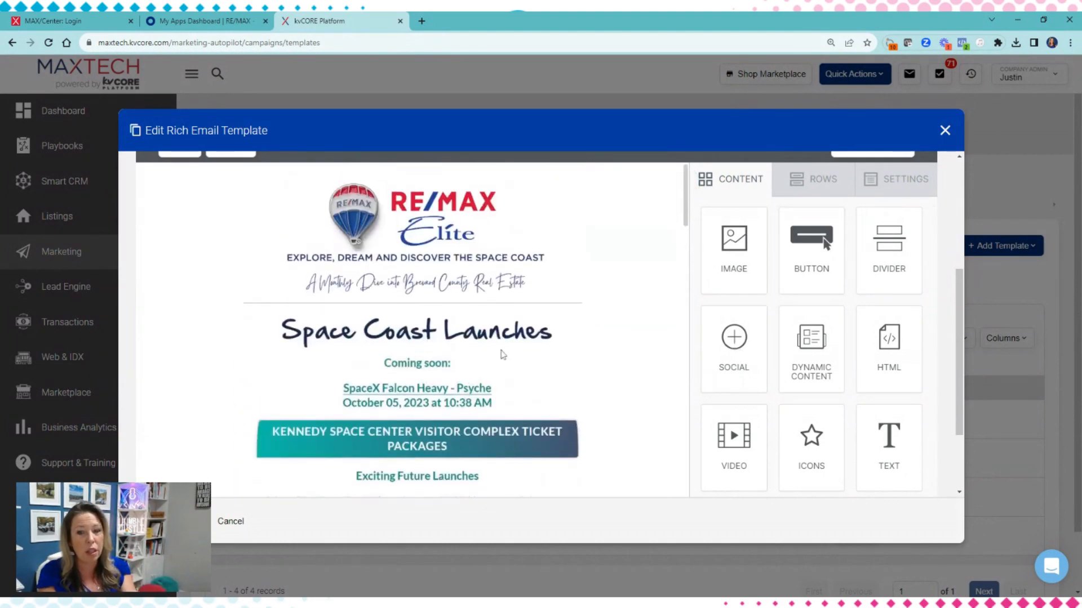
left_click(946, 131)
left_click(501, 325)
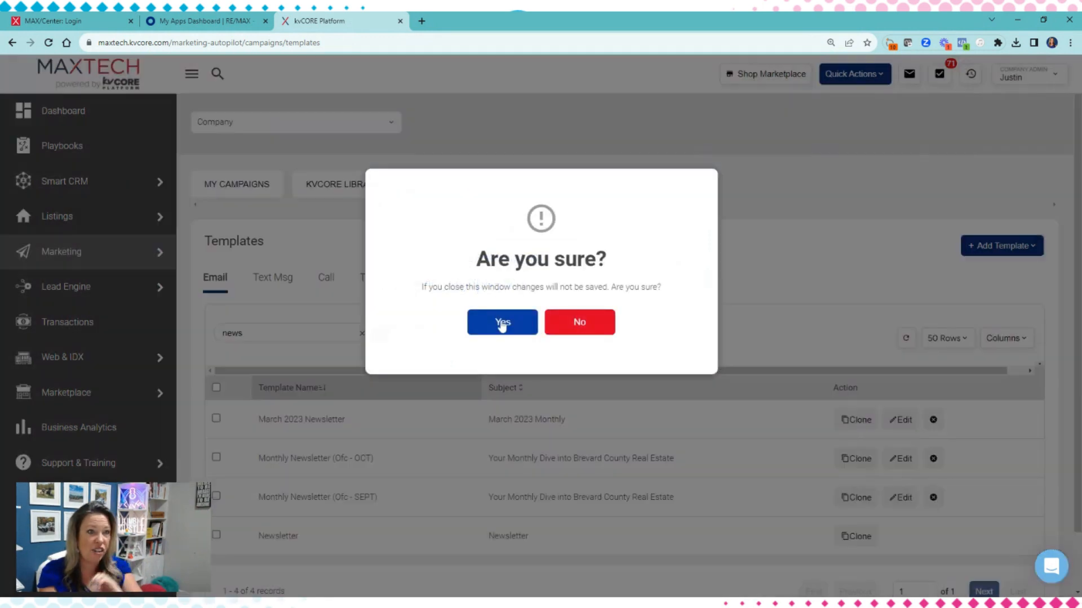
Go to the Scheduled Mass Emails page of the Marketing area
left_click(41, 260)
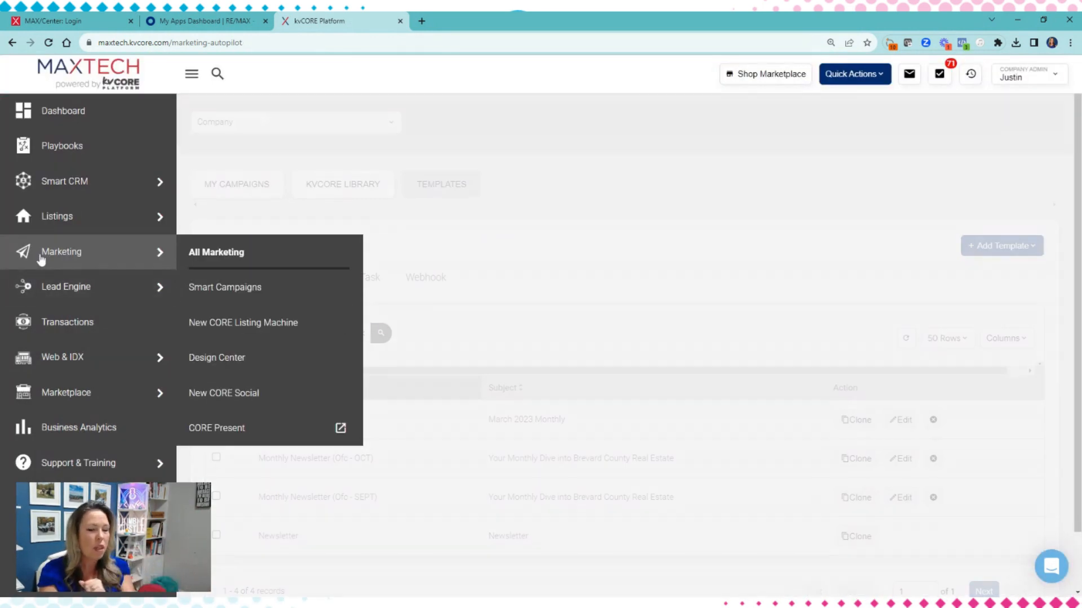
scroll(389, 260, "down", 4)
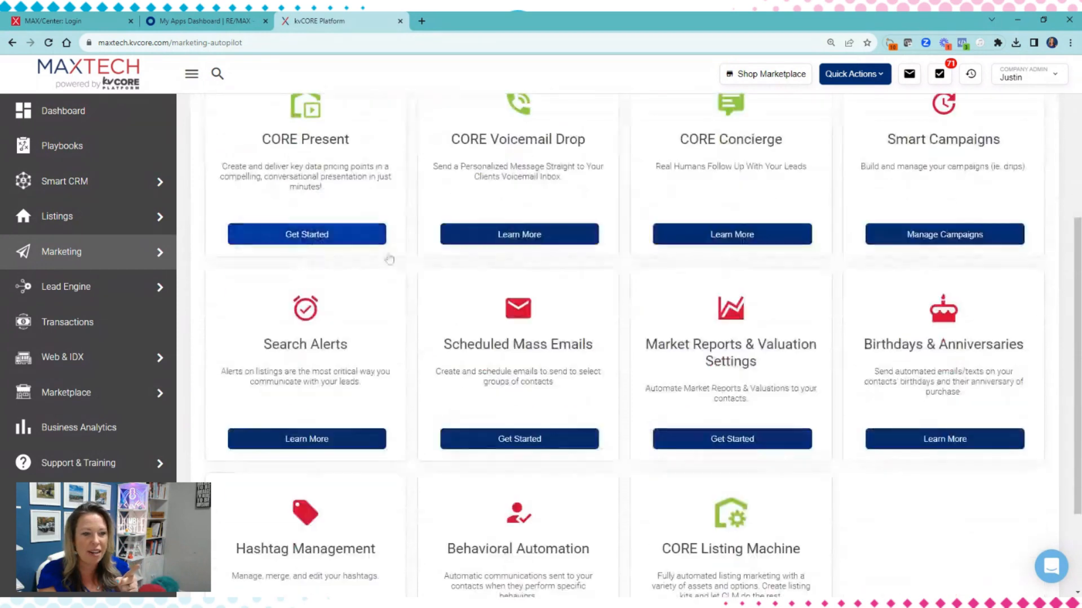
left_click(522, 440)
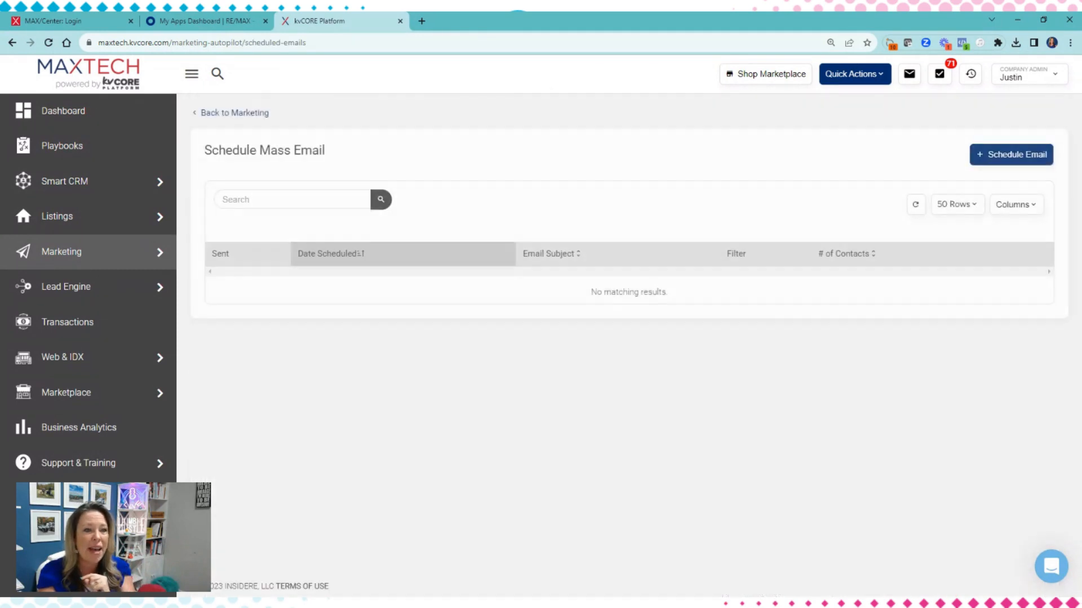
Start a new scheduled email, set it to send to contacts with a status, and view the selectable statuses
left_click(1017, 155)
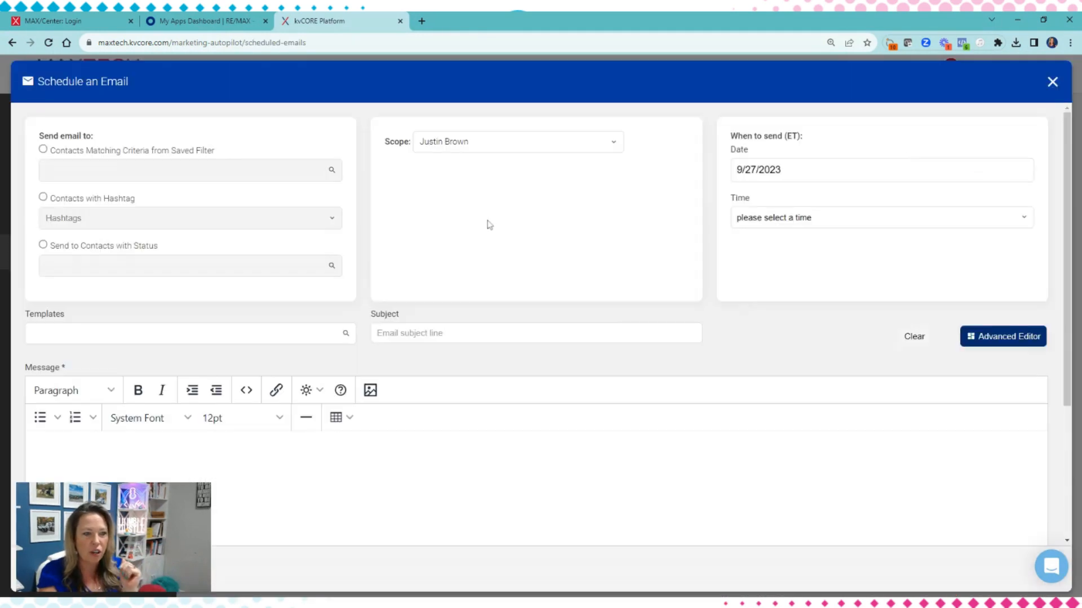
left_click(43, 245)
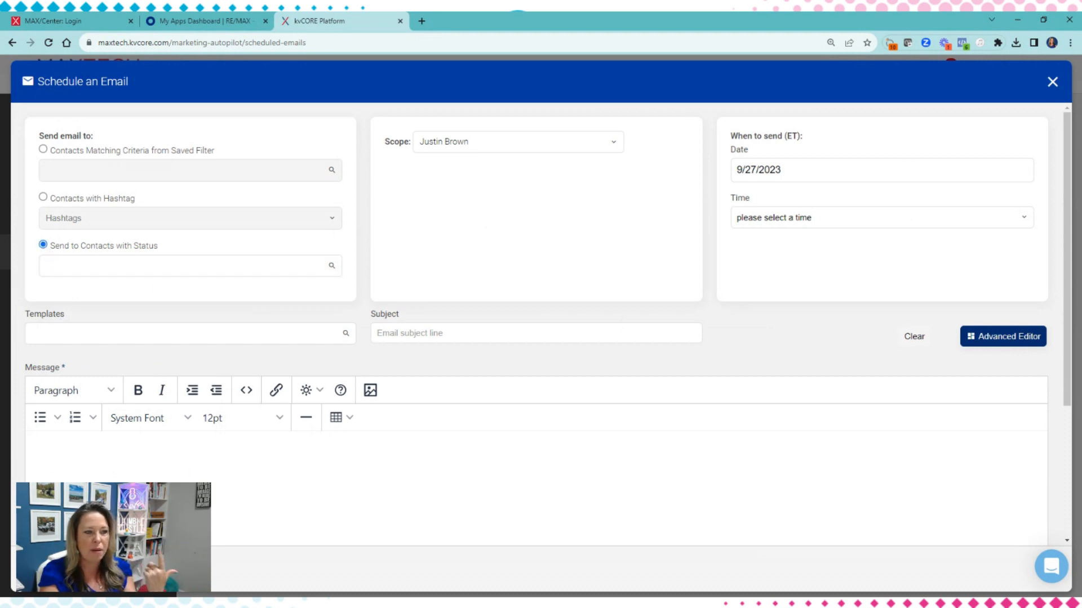
left_click(53, 265)
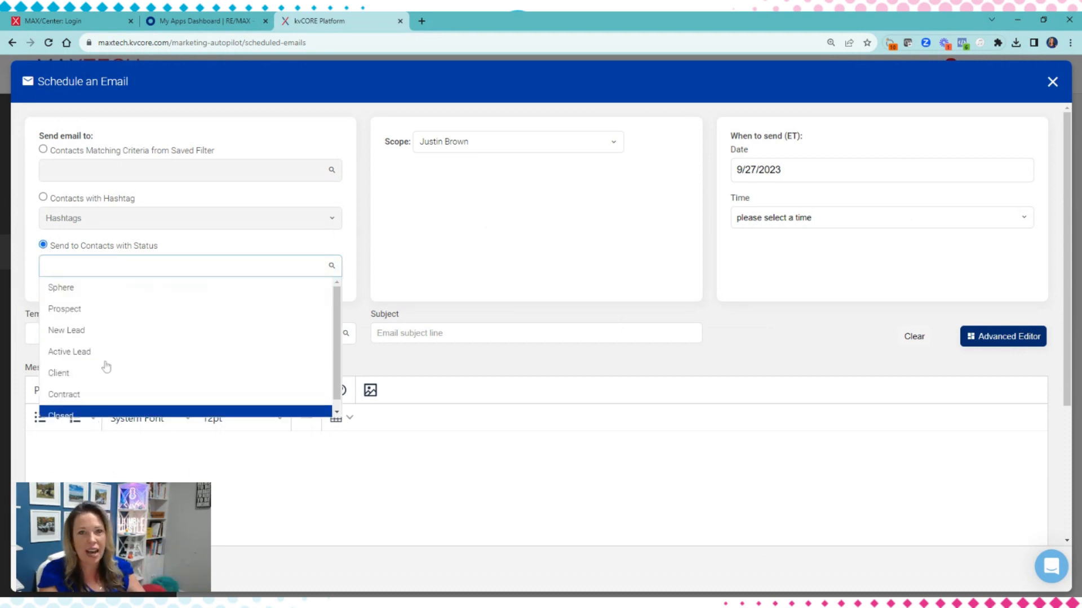
left_click(364, 317)
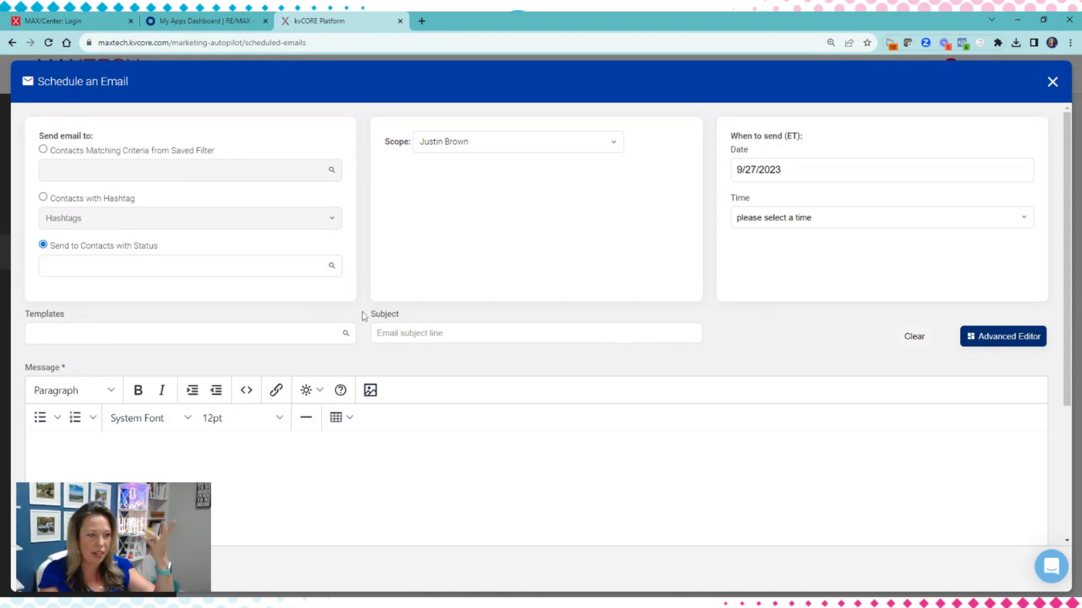
Search the email's templates for "newsletter" and load Monthly Newsletter (Ofc - OCT) into the message
scroll(363, 317, "down", 1)
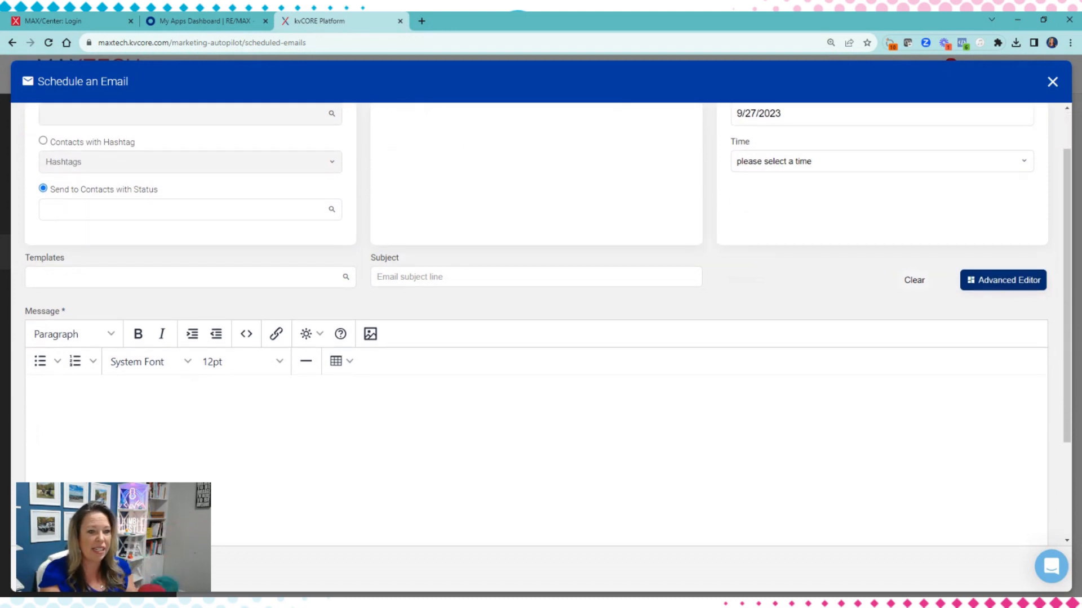
left_click(186, 277)
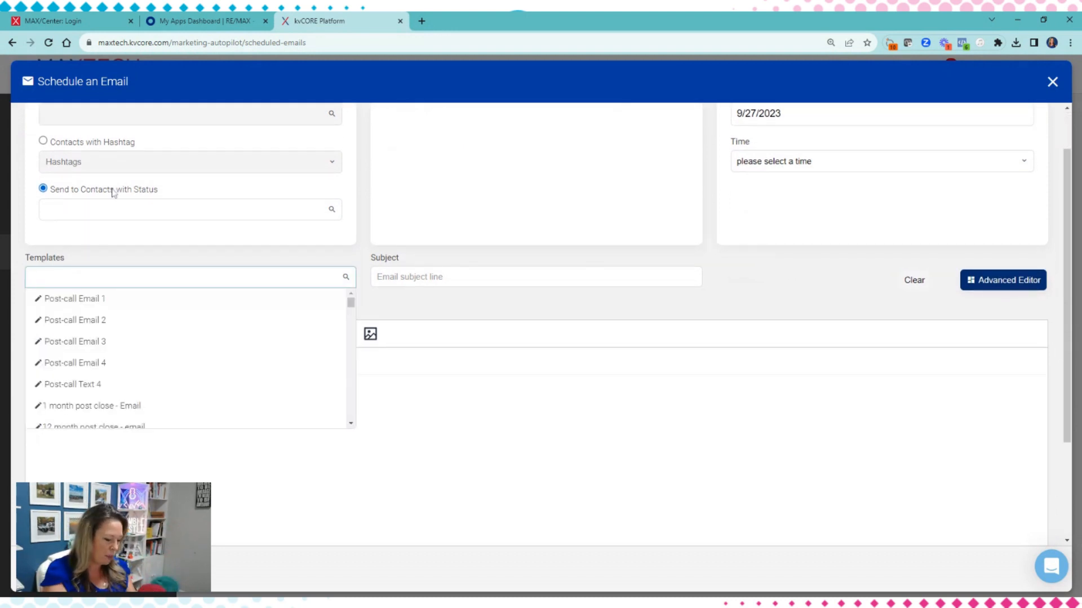
type("newslett")
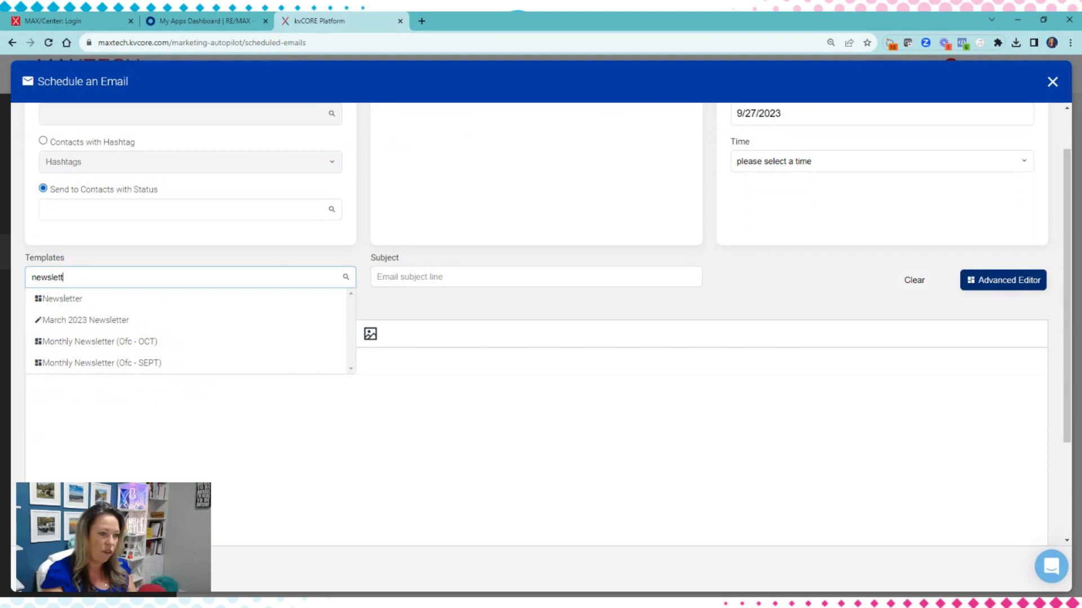
type("er")
left_click(53, 342)
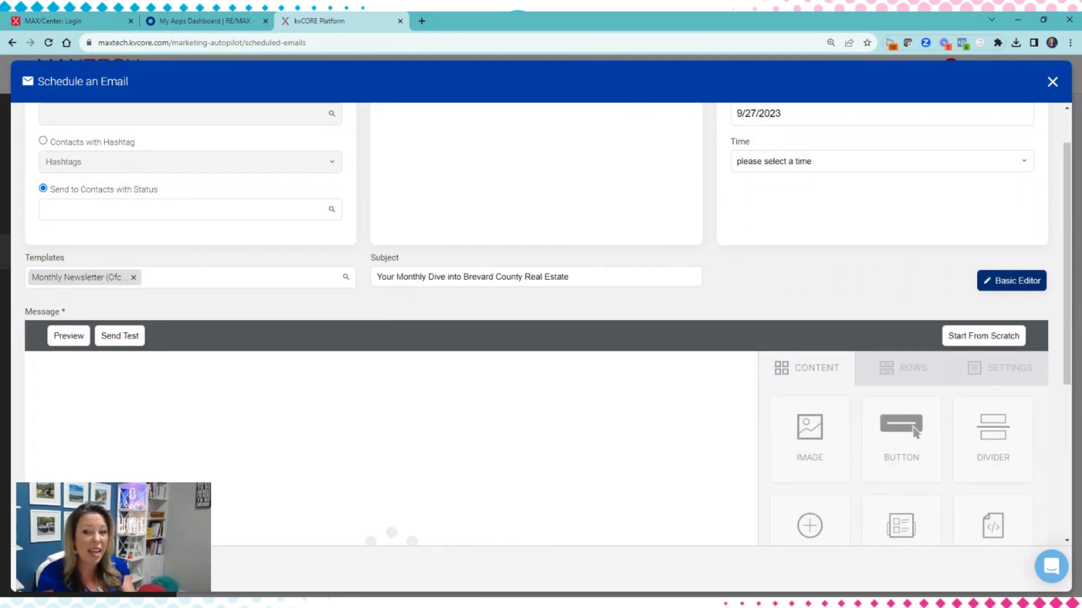
Review the loaded newsletter down to its Home Maintenance section, check the scheduling settings, and close the email without saving
scroll(685, 290, "down", 4)
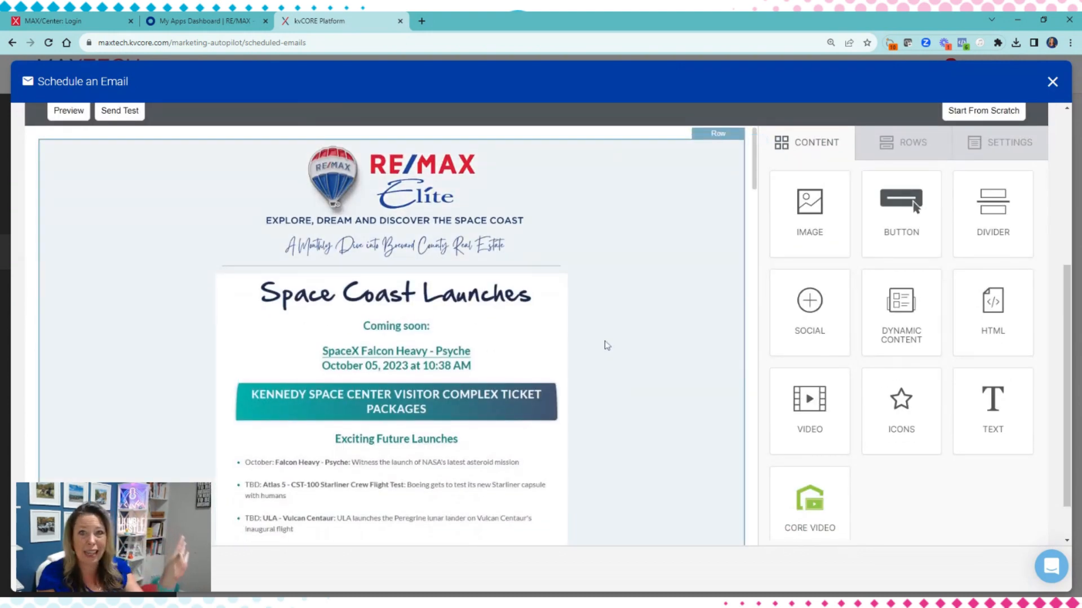
scroll(607, 345, "down", 10)
scroll(652, 473, "down", 15)
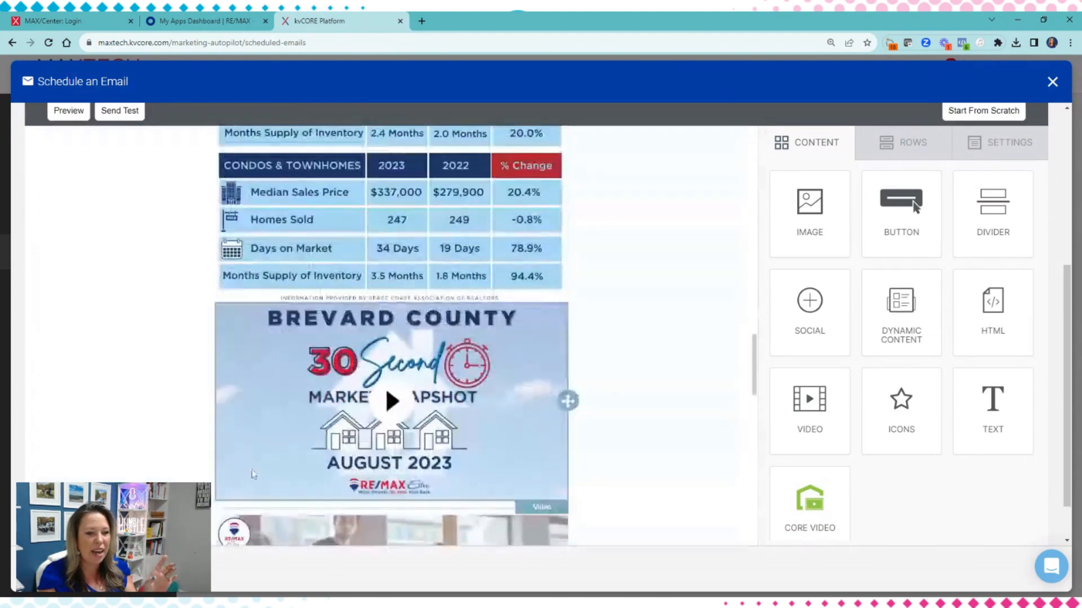
scroll(652, 474, "down", 1)
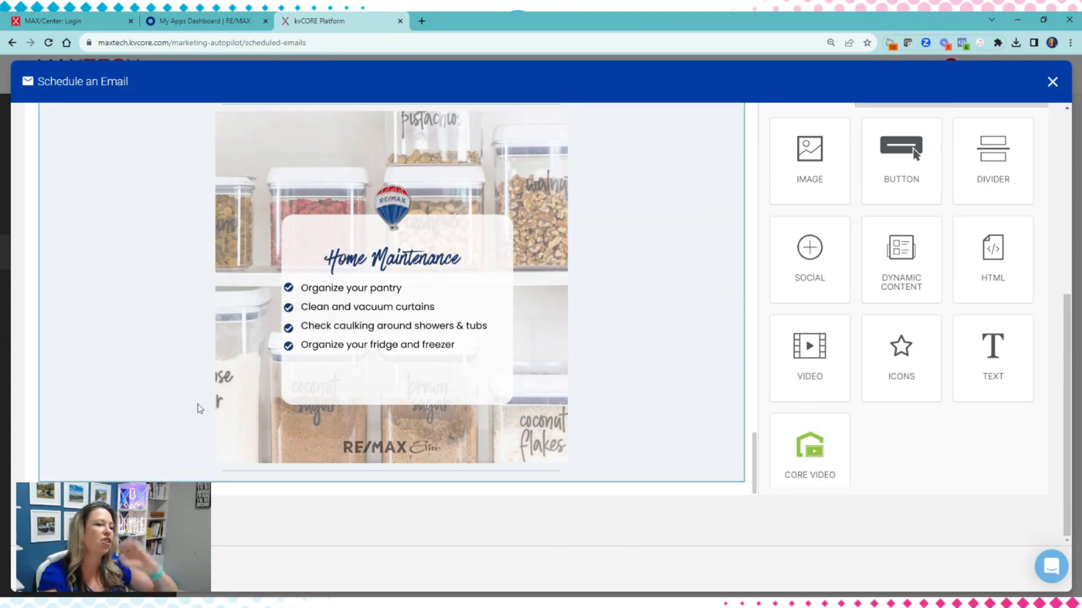
scroll(317, 402, "up", 8)
scroll(317, 401, "up", 15)
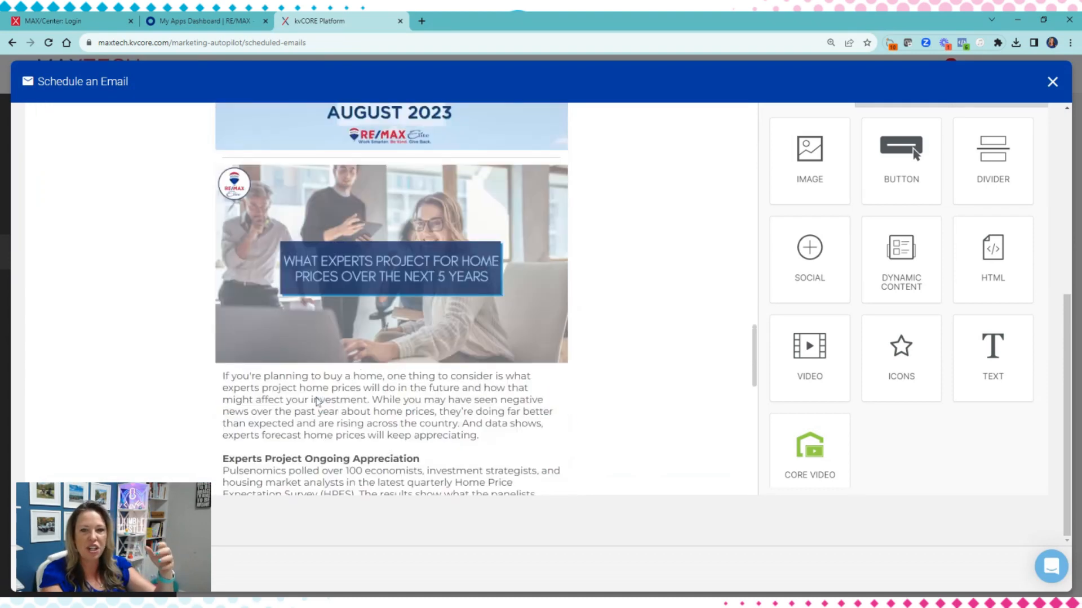
scroll(833, 287, "up", 6)
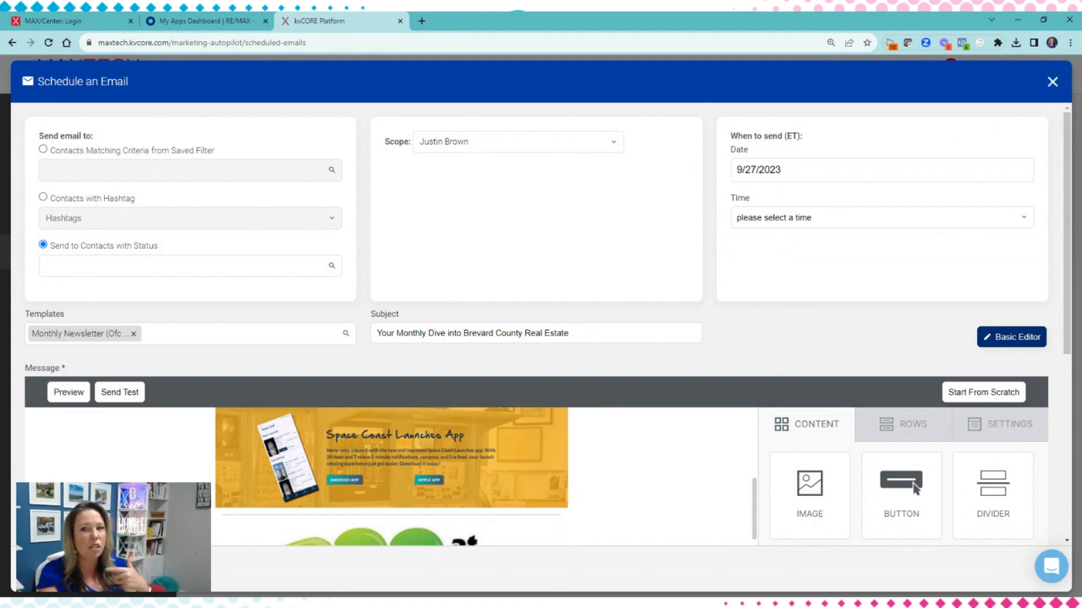
left_click(1052, 82)
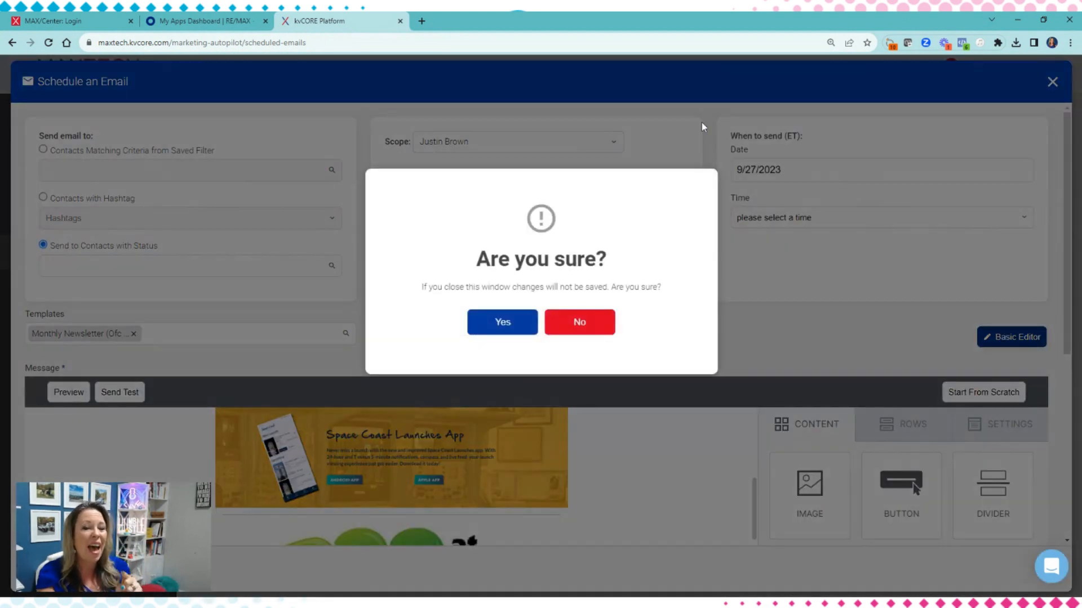
left_click(503, 325)
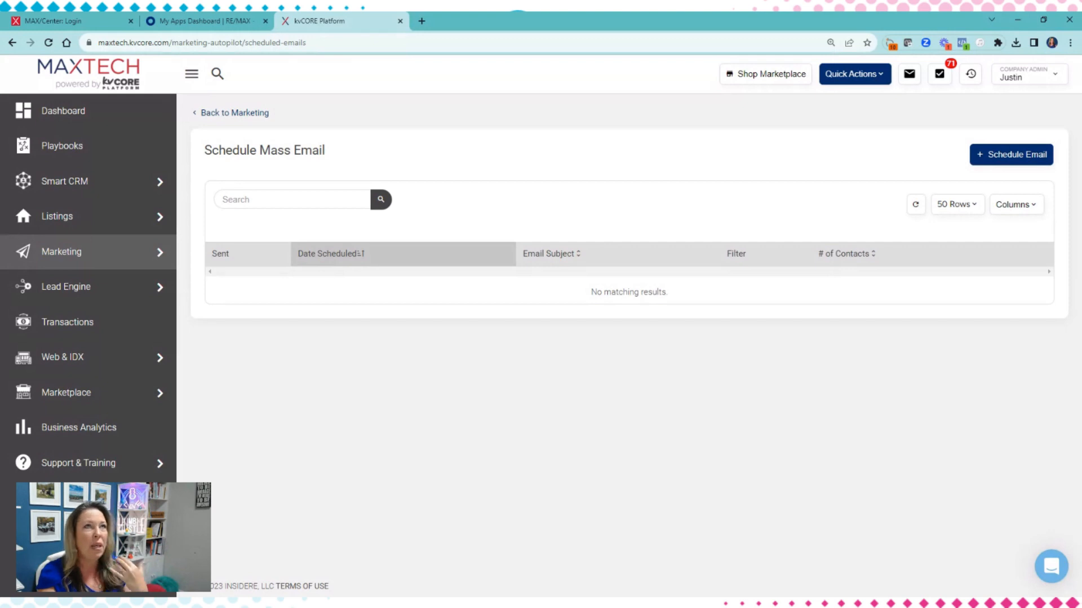